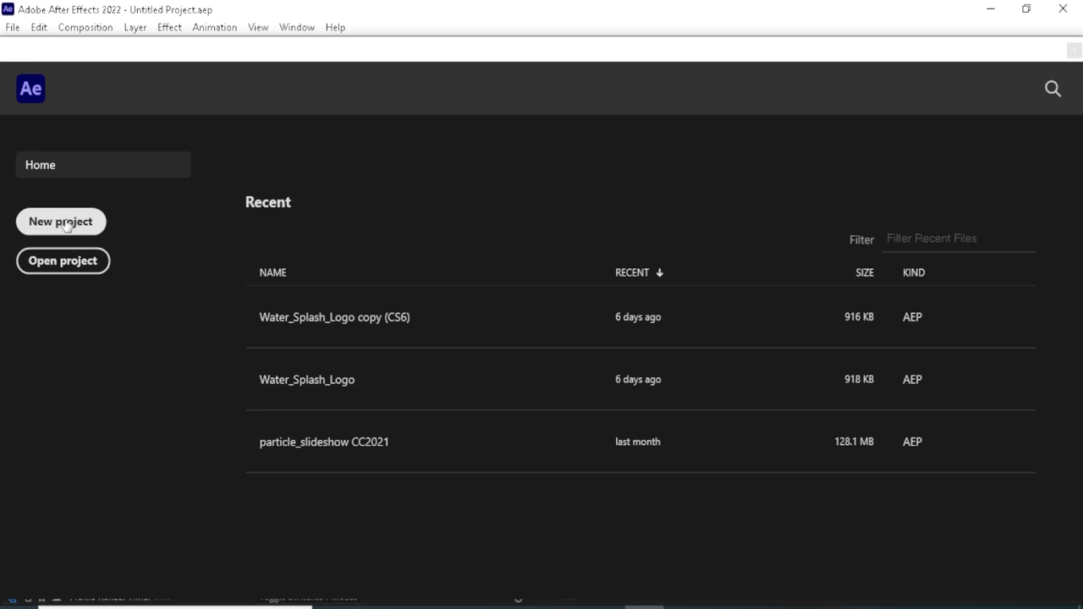
Step: Start a new, empty After Effects project from the Home screen
left_click(61, 222)
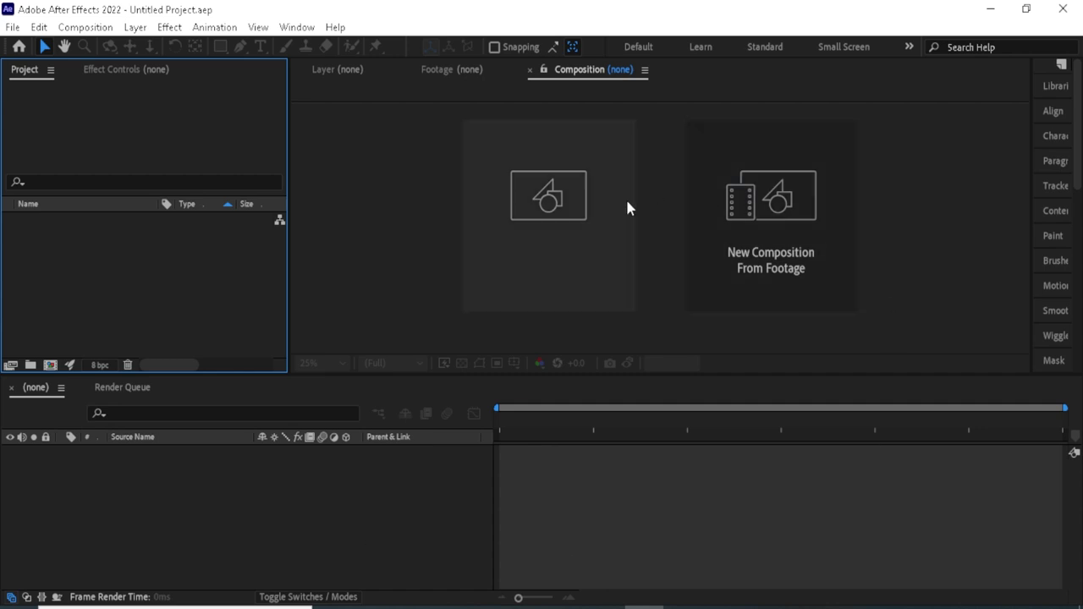
Step: Create Comp 1 at 1920x1080, 29.97 fps, 5 seconds, using the Classic 3D renderer
left_click(550, 215)
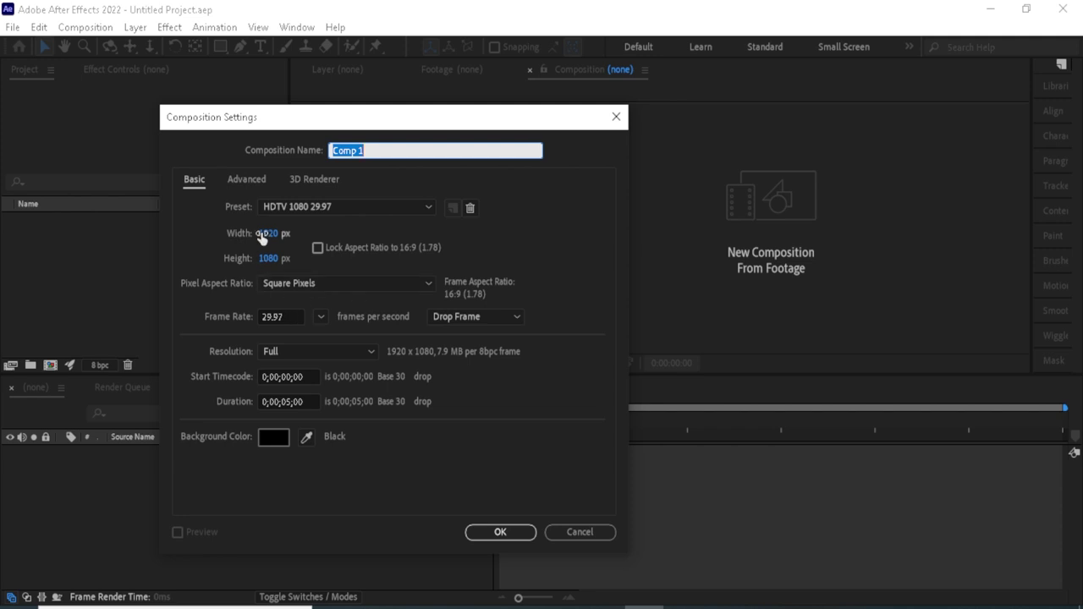
left_click(311, 181)
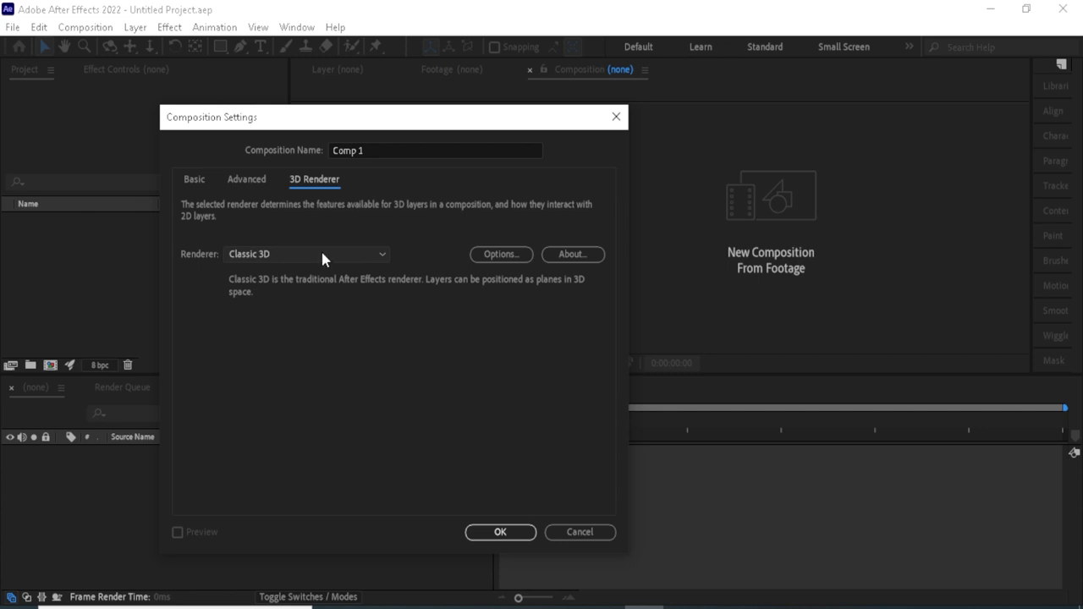
left_click(497, 534)
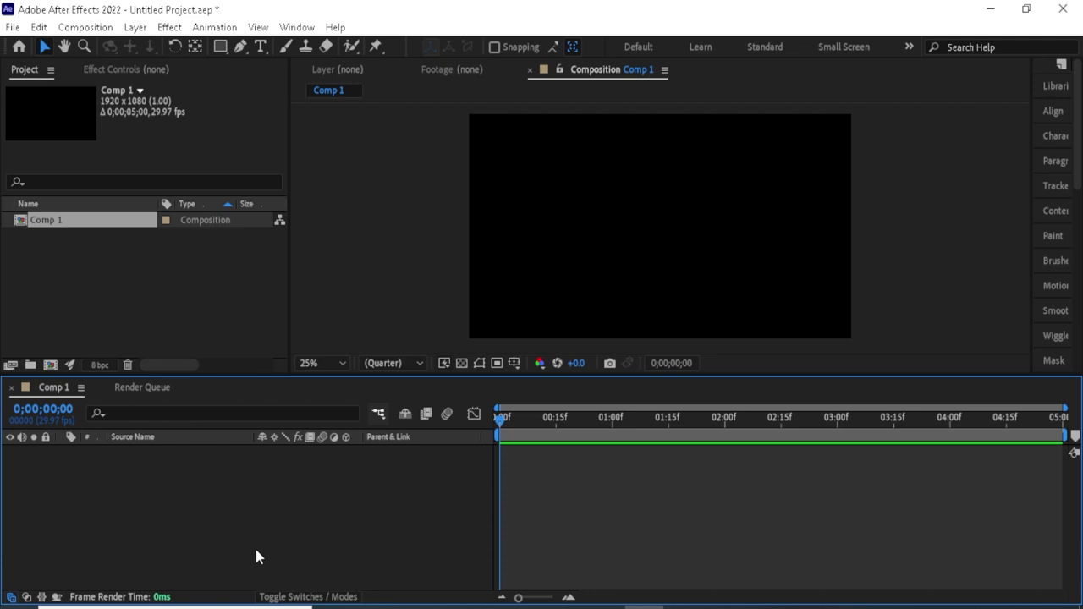
Step: Add a 400x400 green solid layer named front
right_click(257, 556)
mouse_move(313, 358)
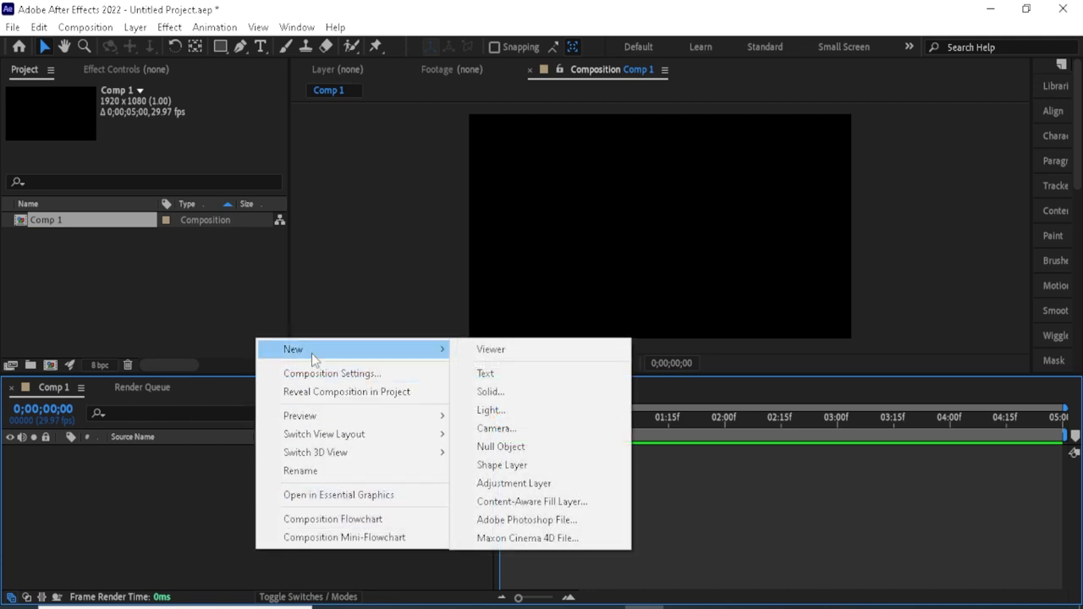
left_click(503, 394)
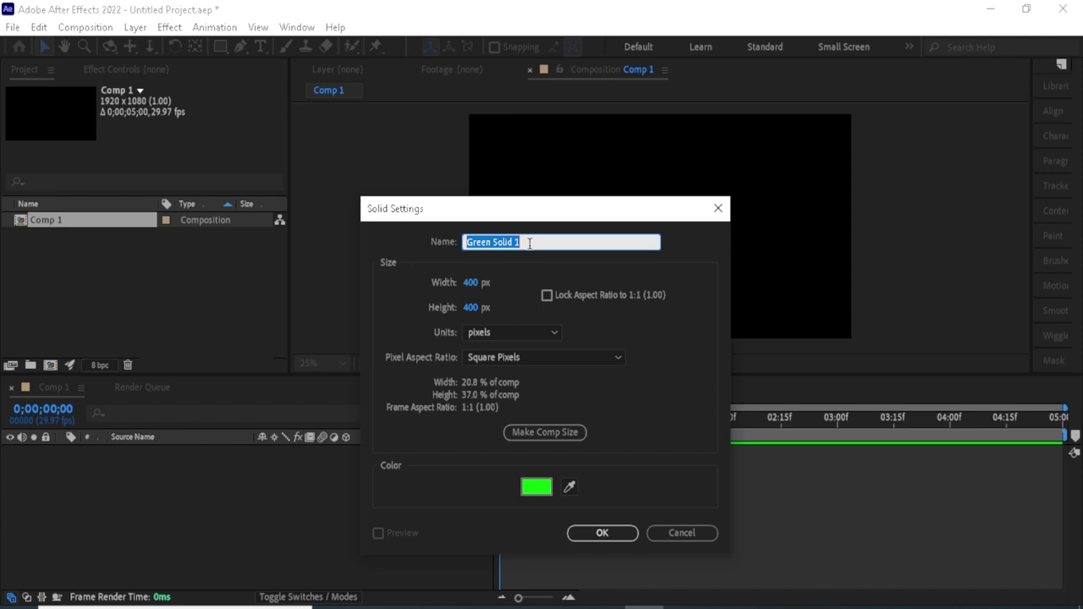
type("t")
type("n")
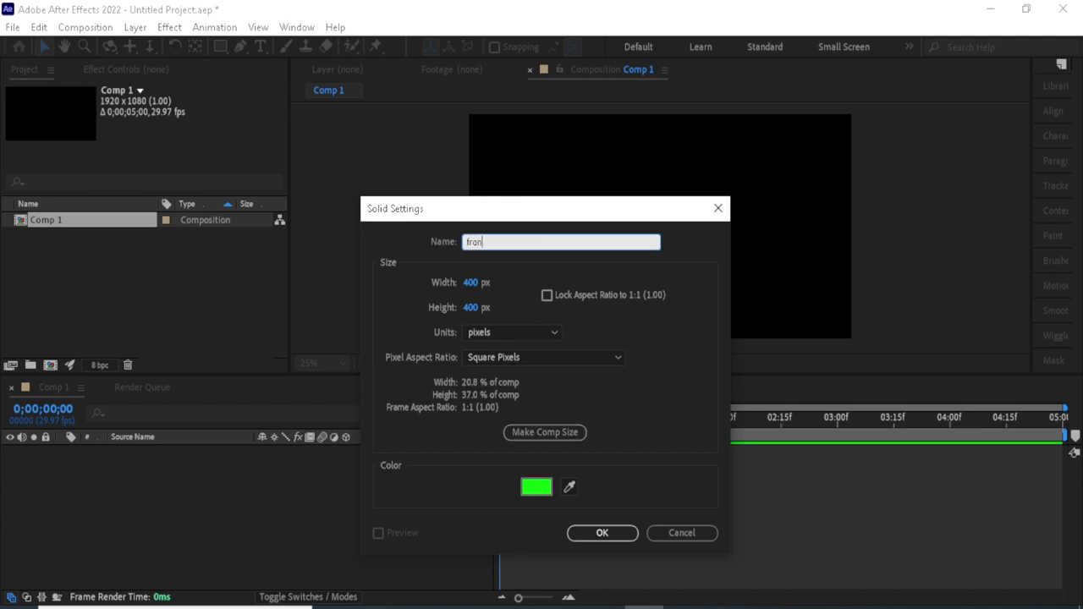
type("t")
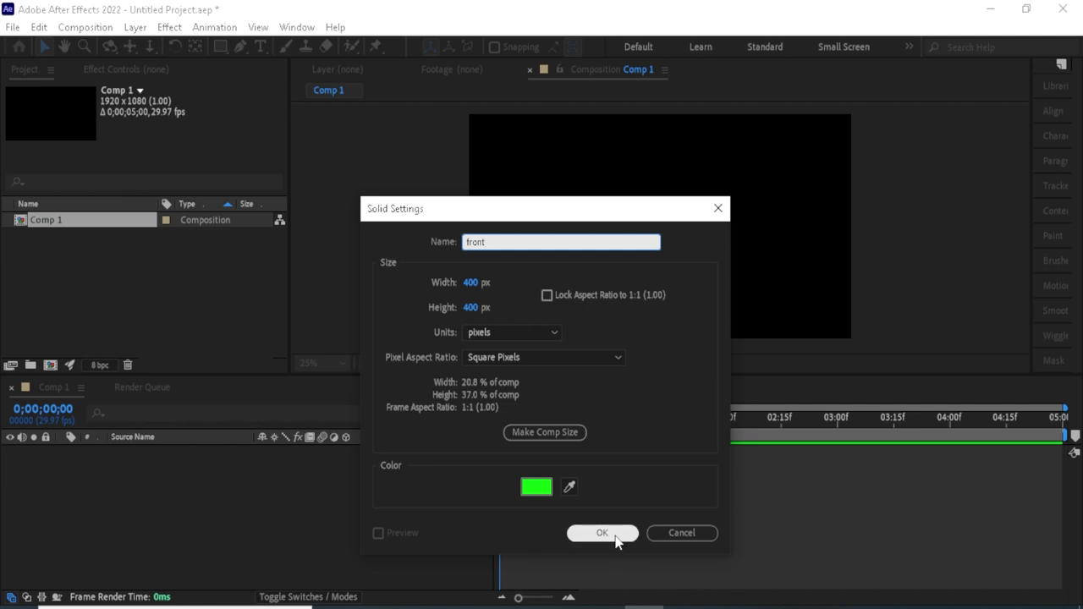
left_click(617, 536)
left_click(194, 500)
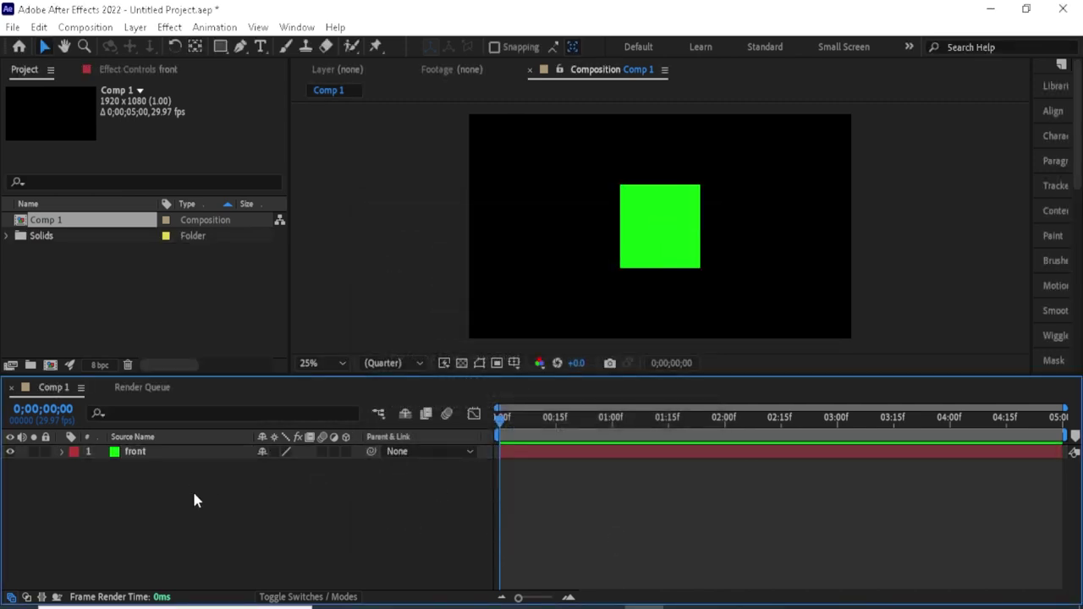
Step: Add a 400x400 red solid layer named back
right_click(226, 545)
mouse_move(296, 349)
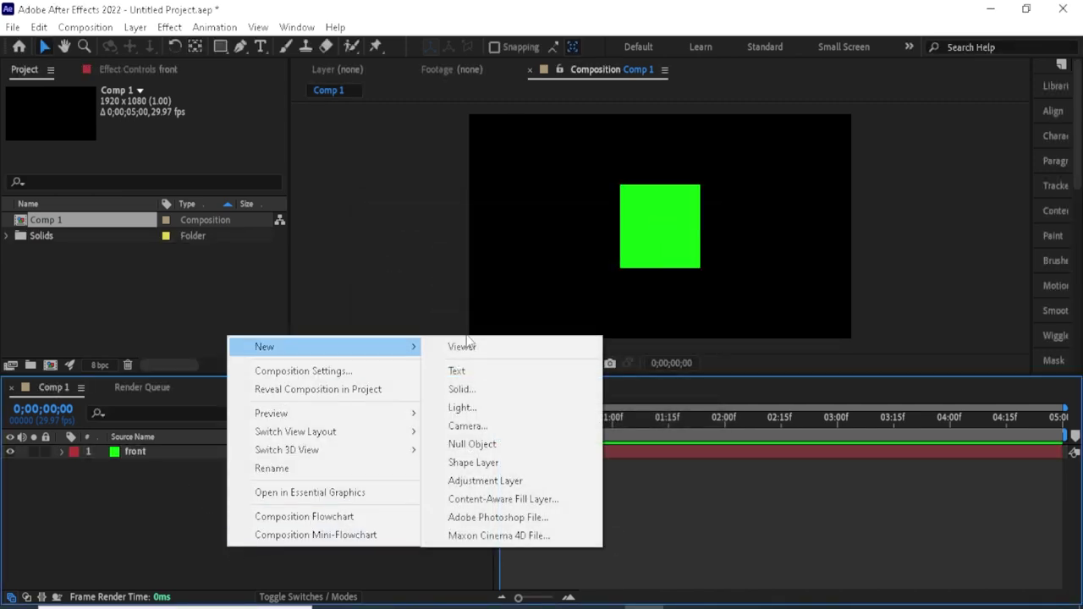
left_click(473, 392)
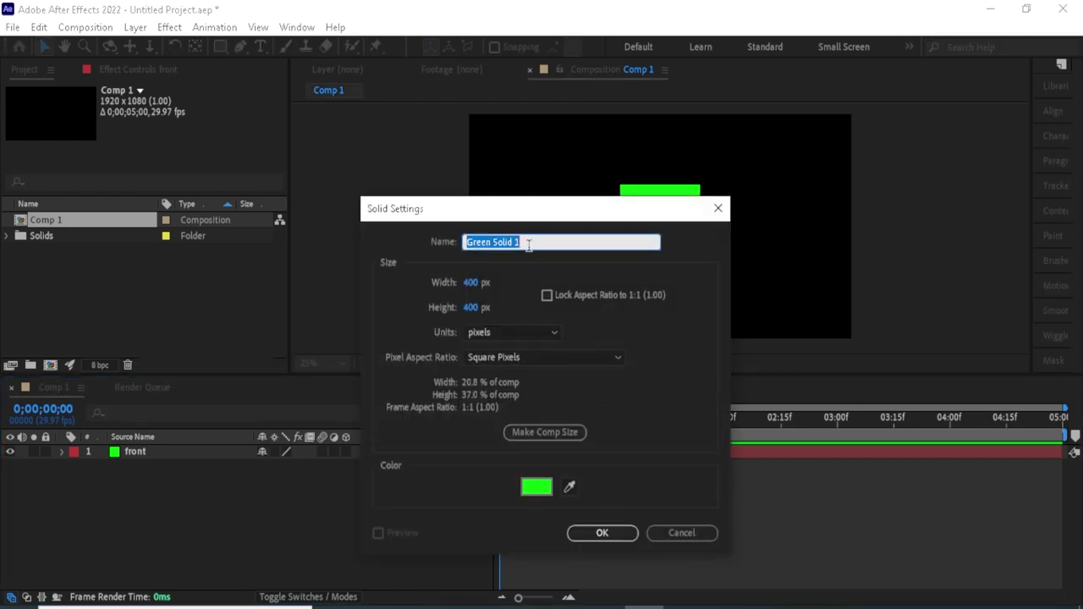
type("ba")
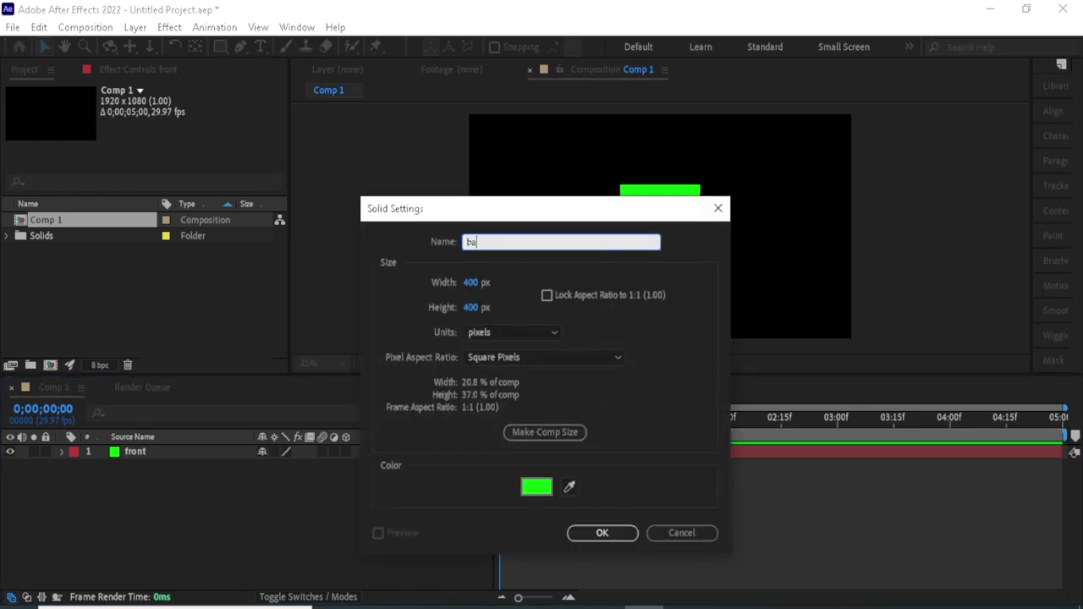
type("ck")
left_click(537, 489)
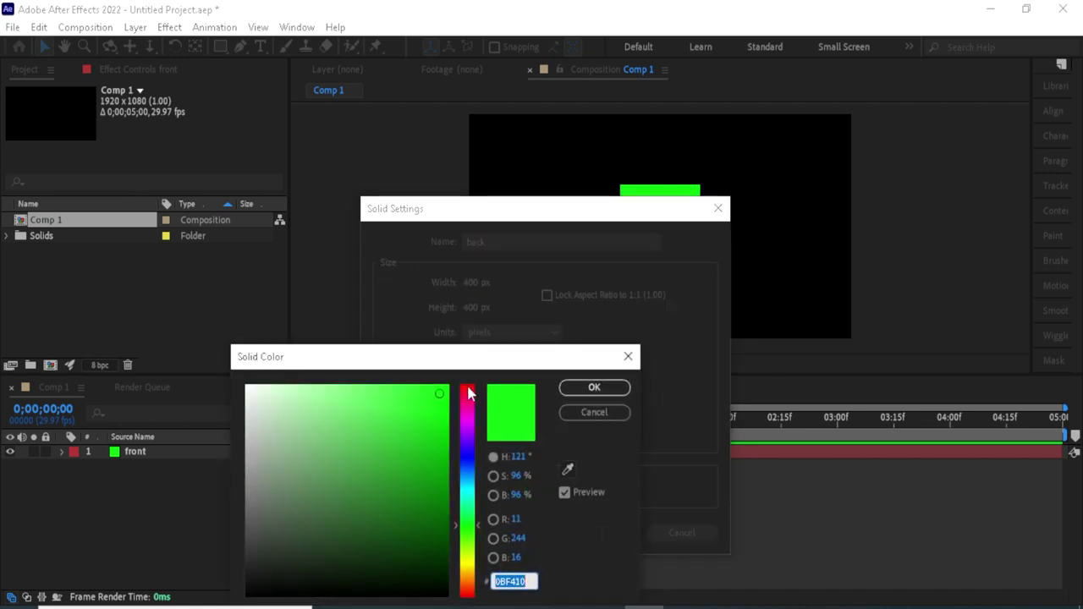
left_click(469, 392)
left_click(595, 387)
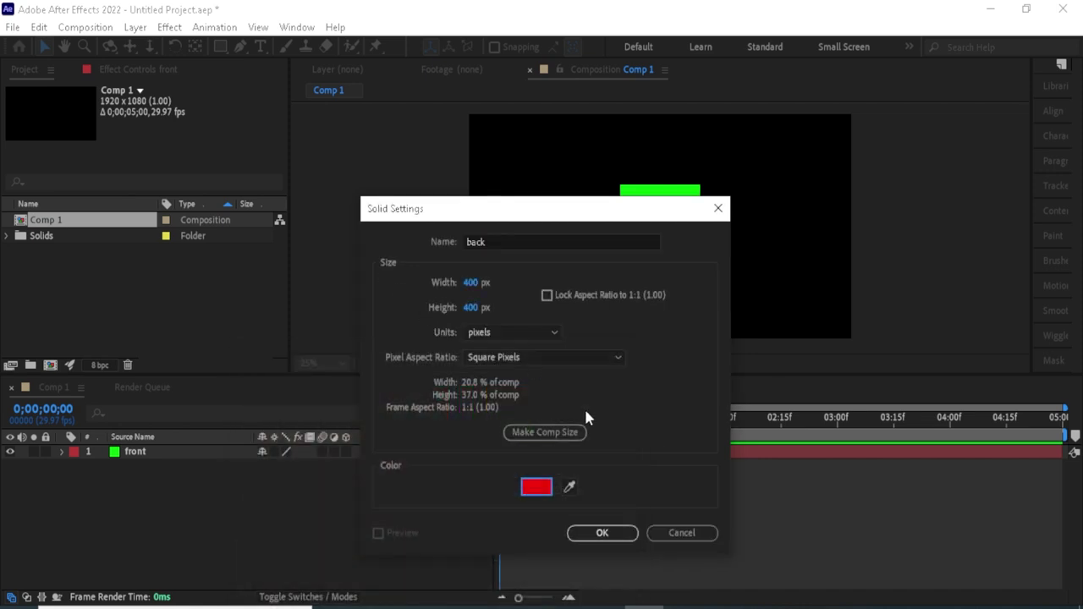
left_click(603, 534)
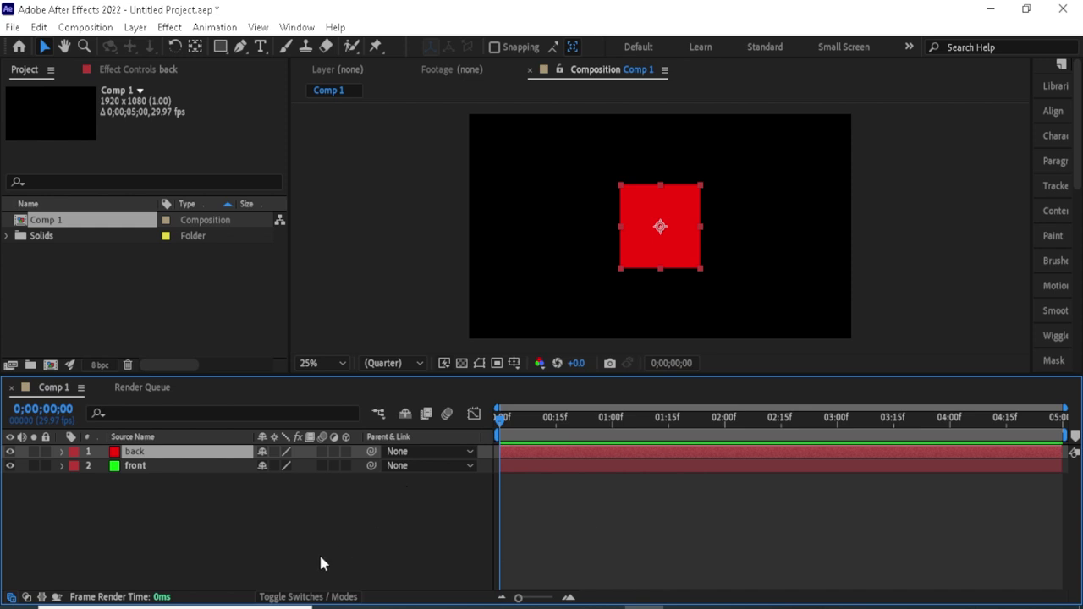
left_click(304, 555)
Step: Add a 400x400 magenta solid layer named right
right_click(201, 563)
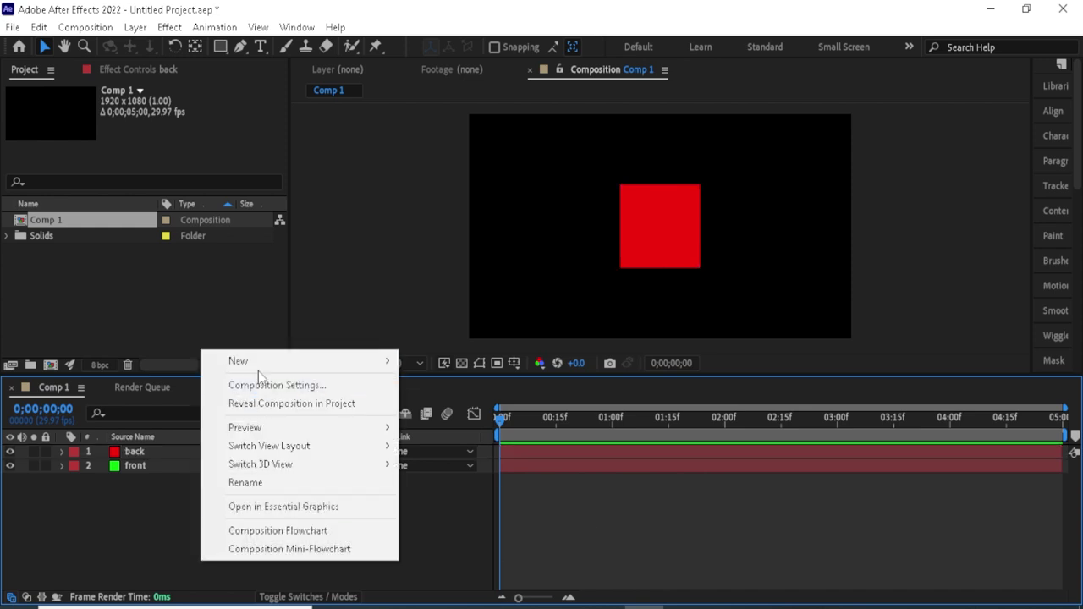
mouse_move(258, 363)
left_click(462, 406)
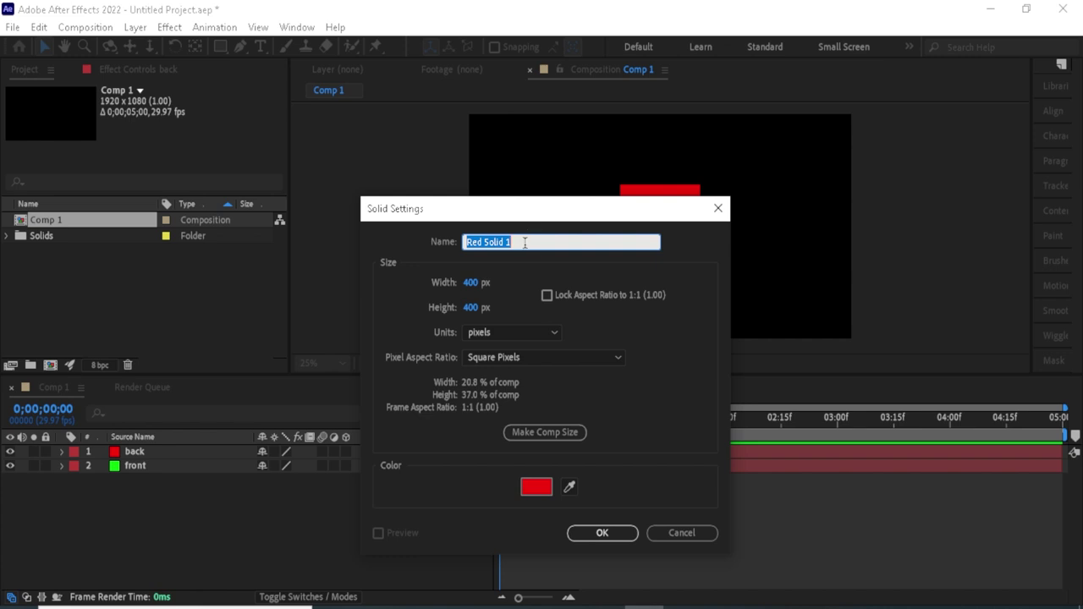
type("ri")
type("ght")
left_click(536, 486)
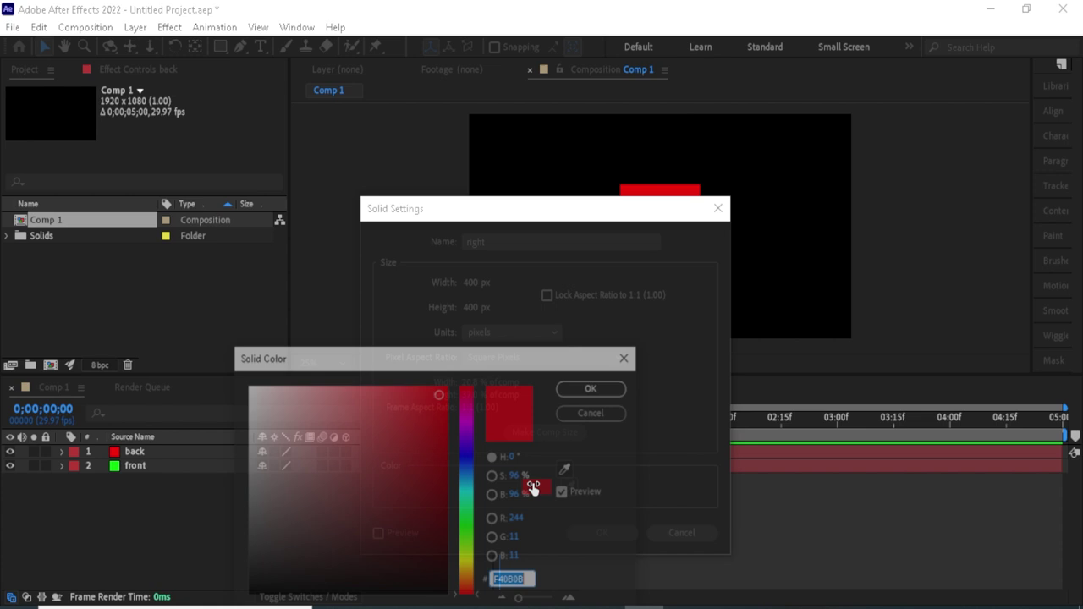
left_click(465, 429)
left_click(594, 387)
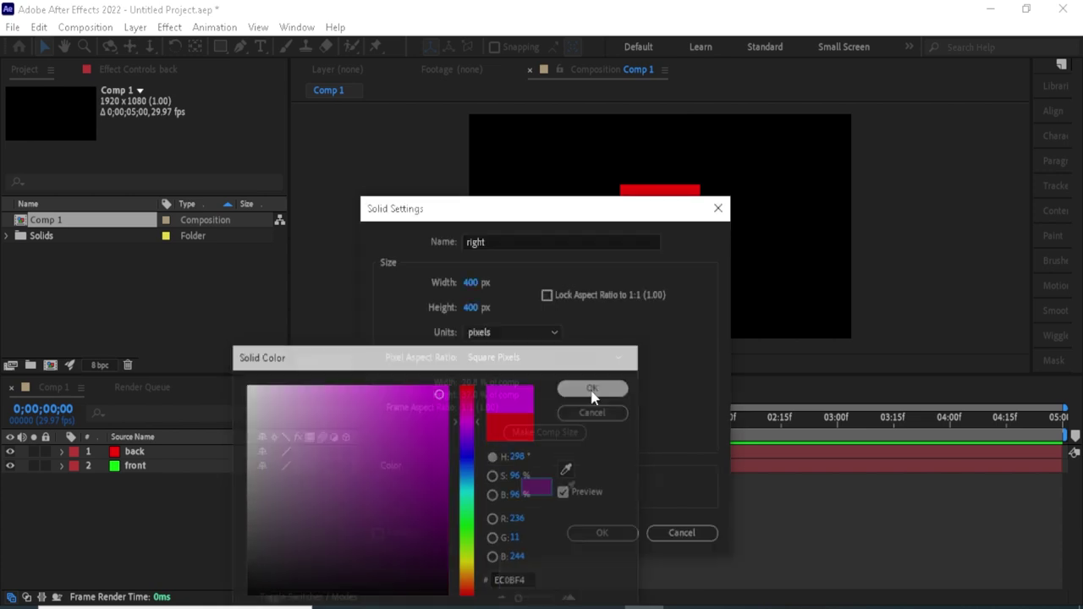
left_click(603, 532)
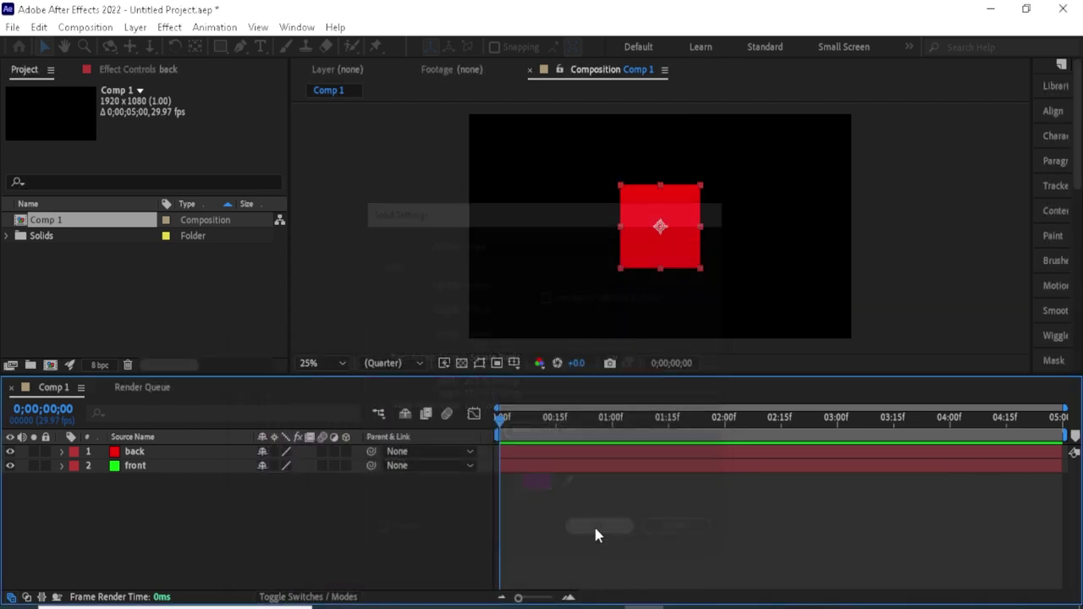
Step: Add a 400x400 blue solid layer named left
right_click(316, 546)
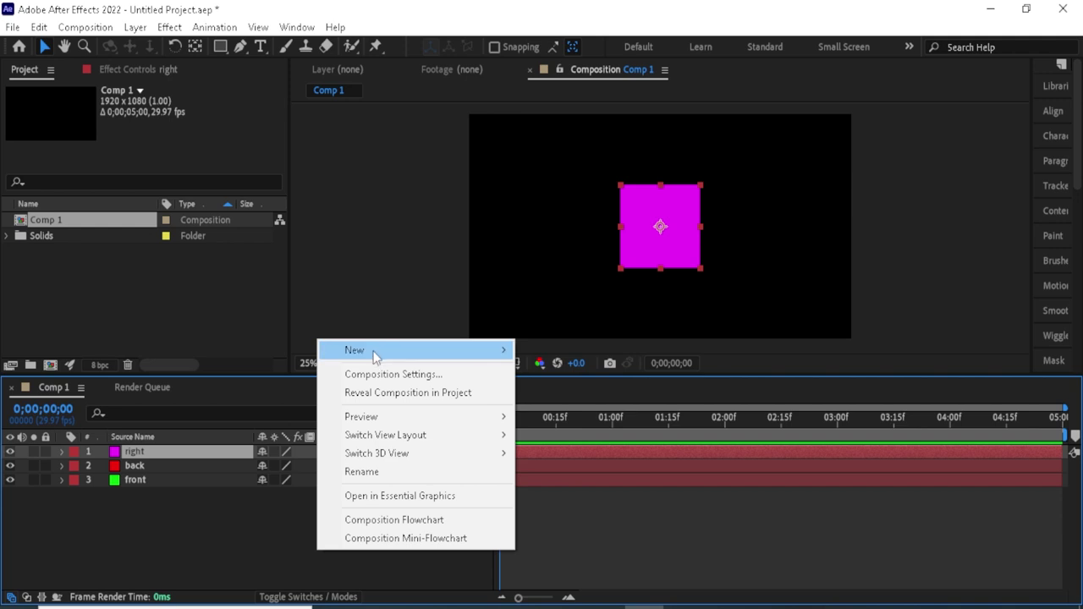
mouse_move(376, 354)
left_click(559, 394)
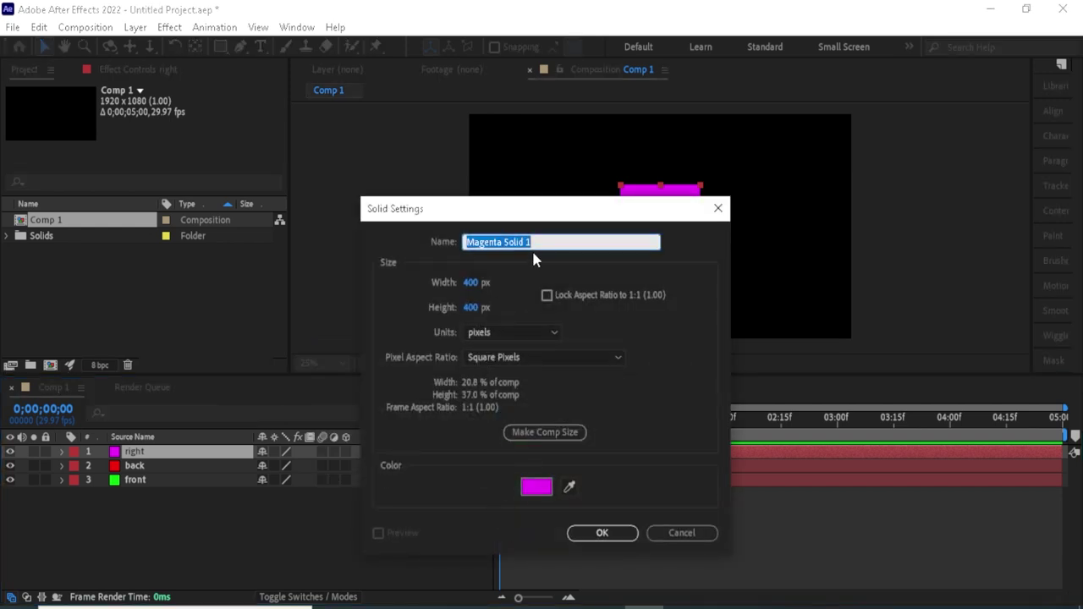
type("left")
left_click(538, 489)
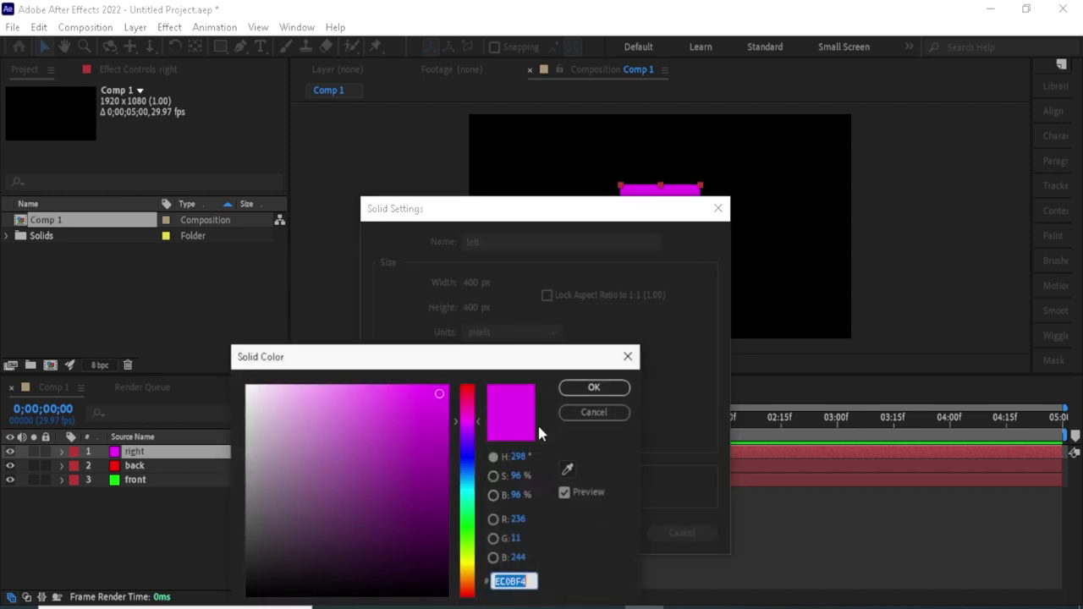
left_click(466, 458)
left_click(593, 388)
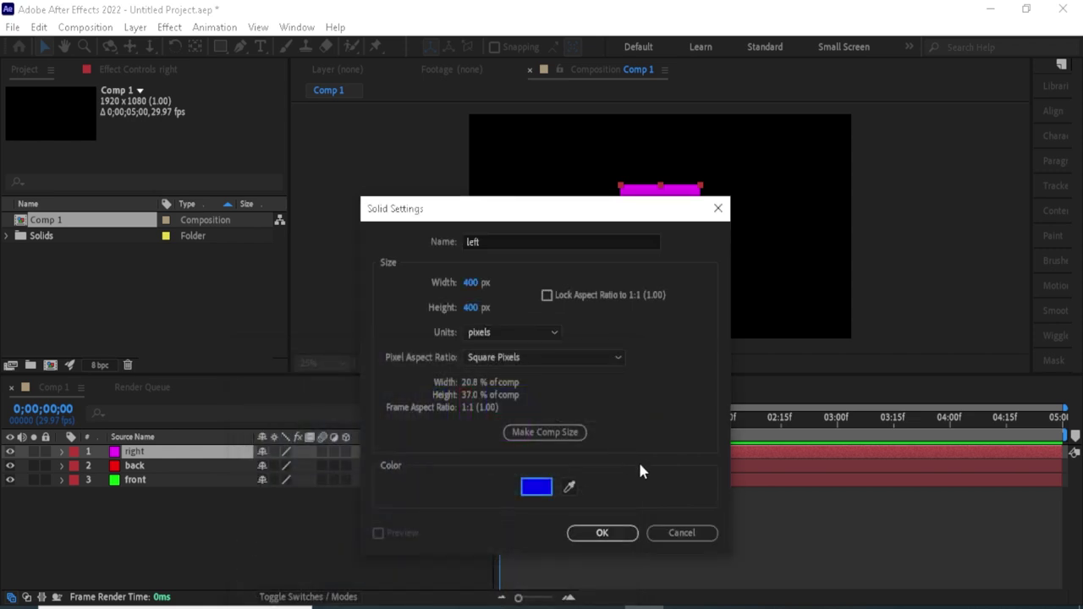
left_click(599, 532)
Step: Add a 400x400 cyan solid layer named top
right_click(338, 543)
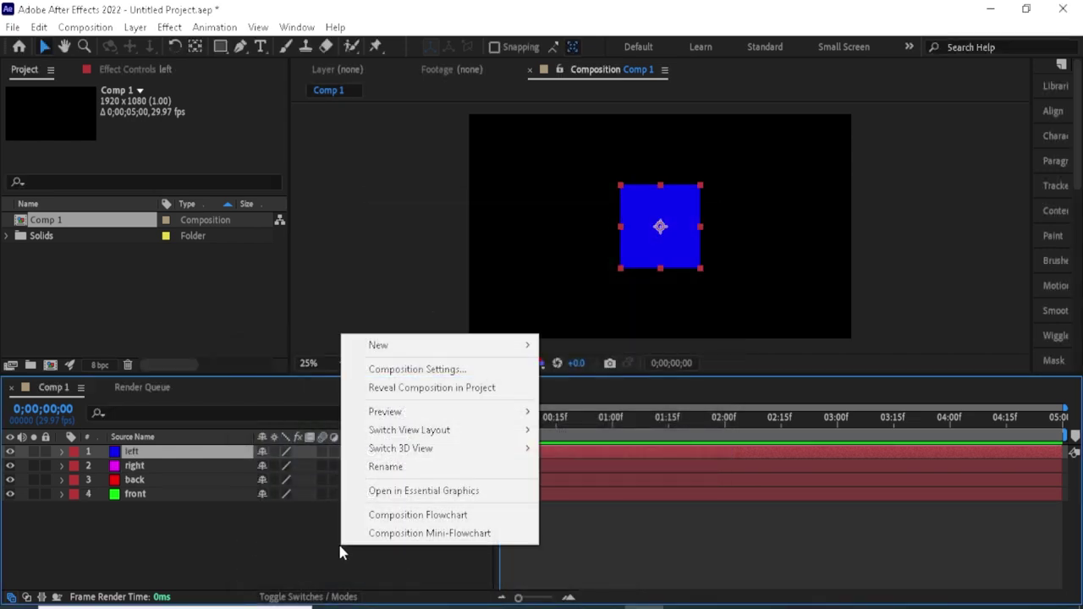
mouse_move(404, 345)
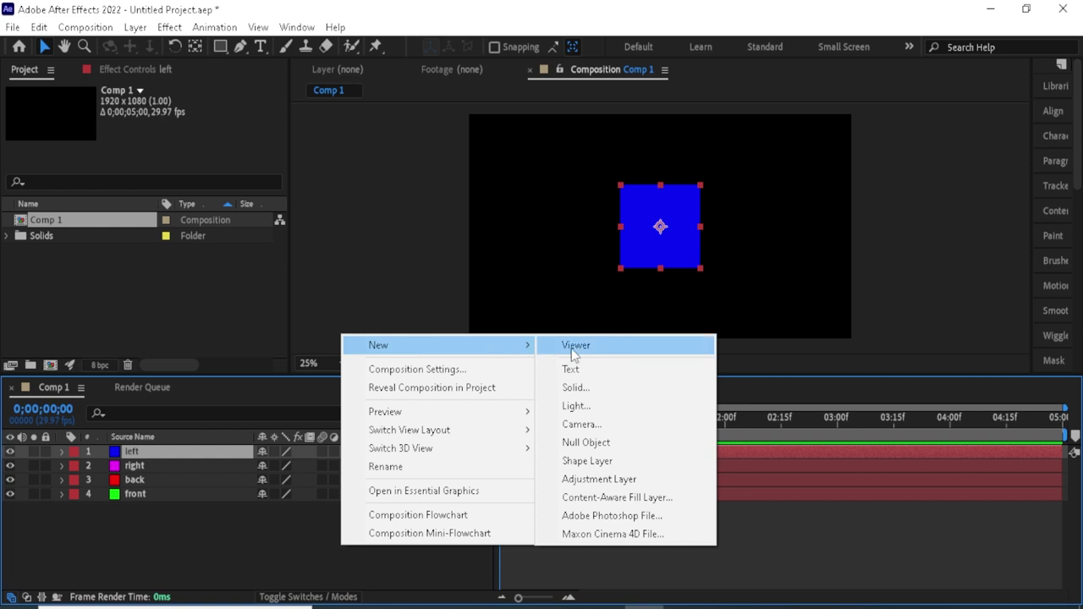
left_click(584, 388)
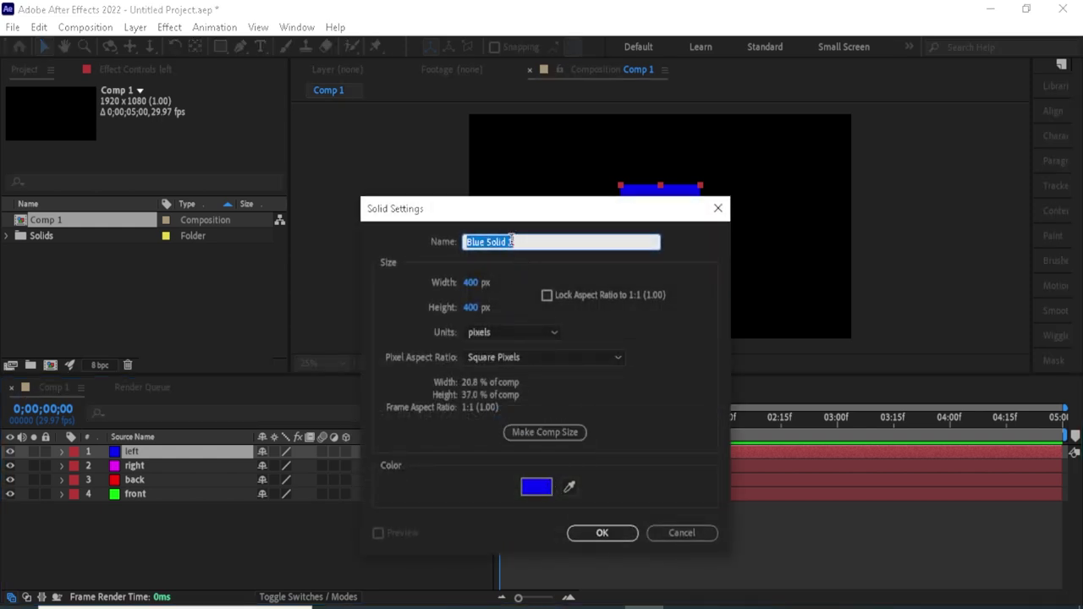
type("top")
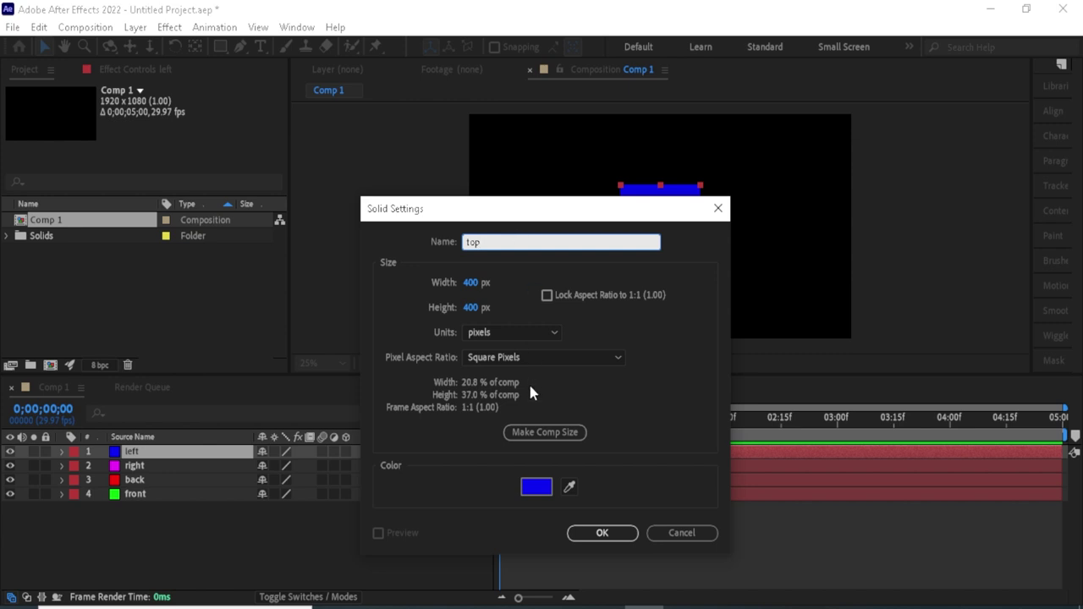
left_click(534, 487)
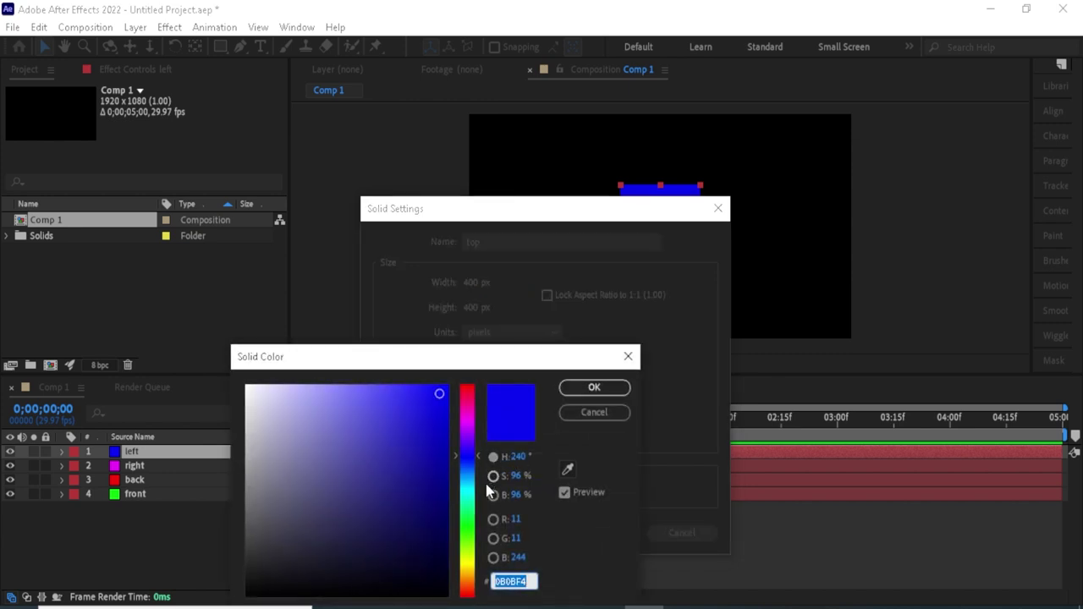
left_click(468, 496)
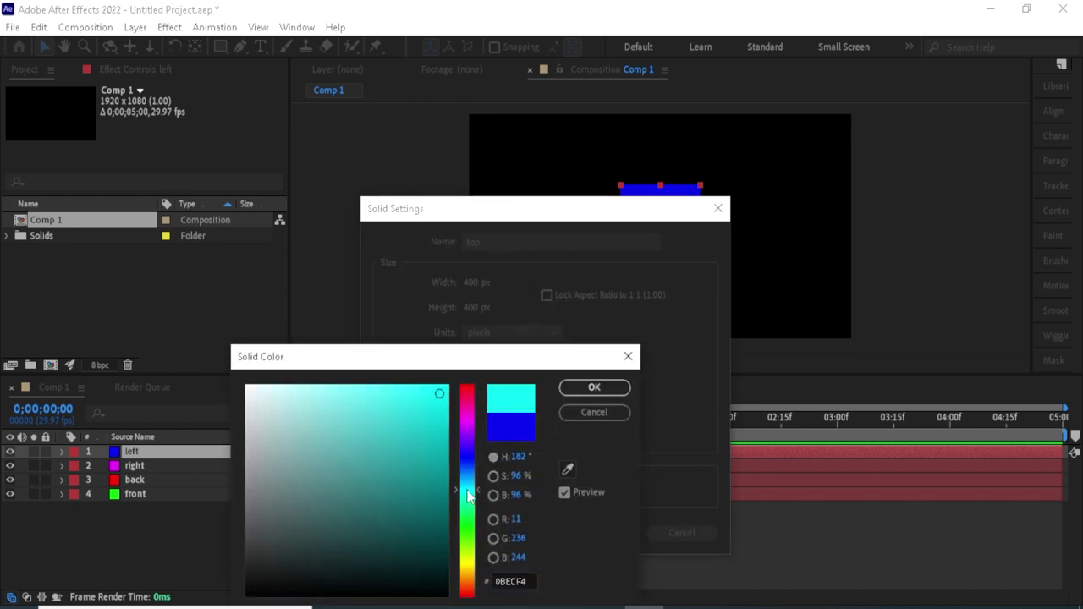
left_click(584, 390)
left_click(598, 537)
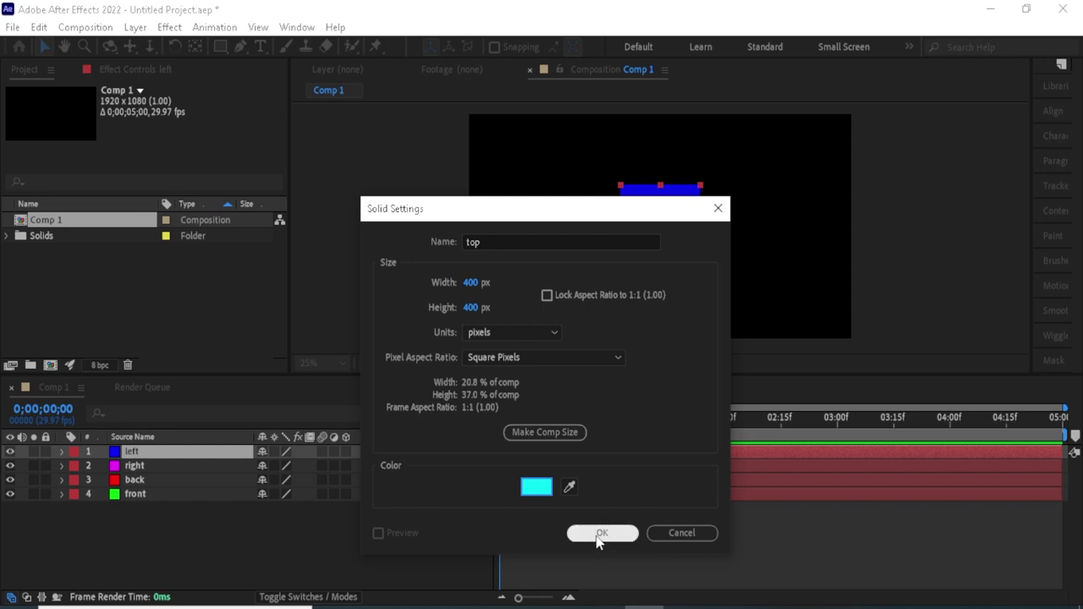
Step: Add a 400x400 solid named bottom with yellow colour F4D60B
right_click(255, 575)
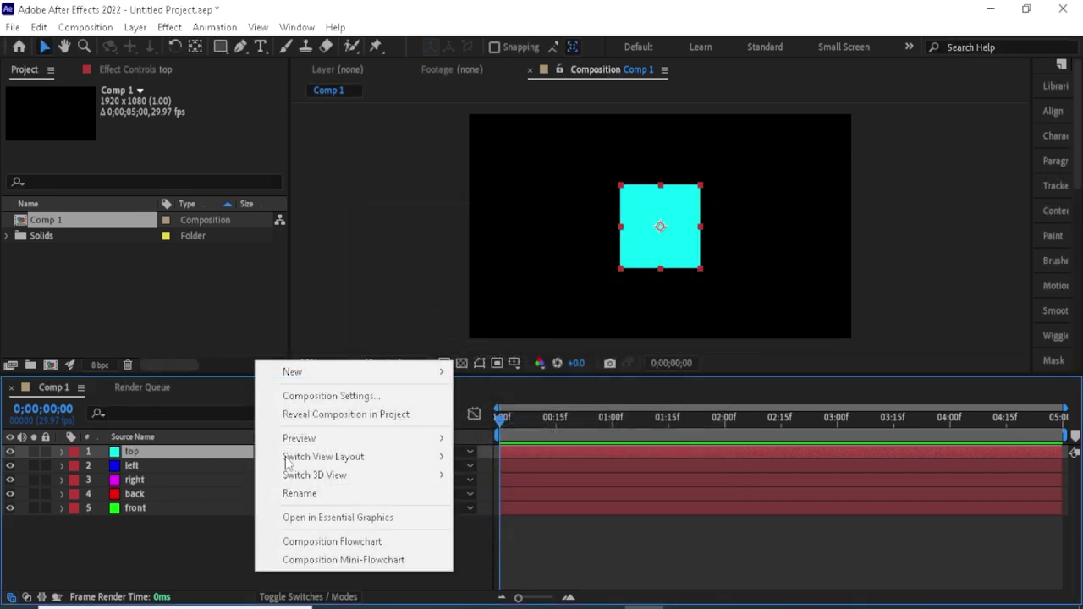
mouse_move(299, 376)
left_click(517, 410)
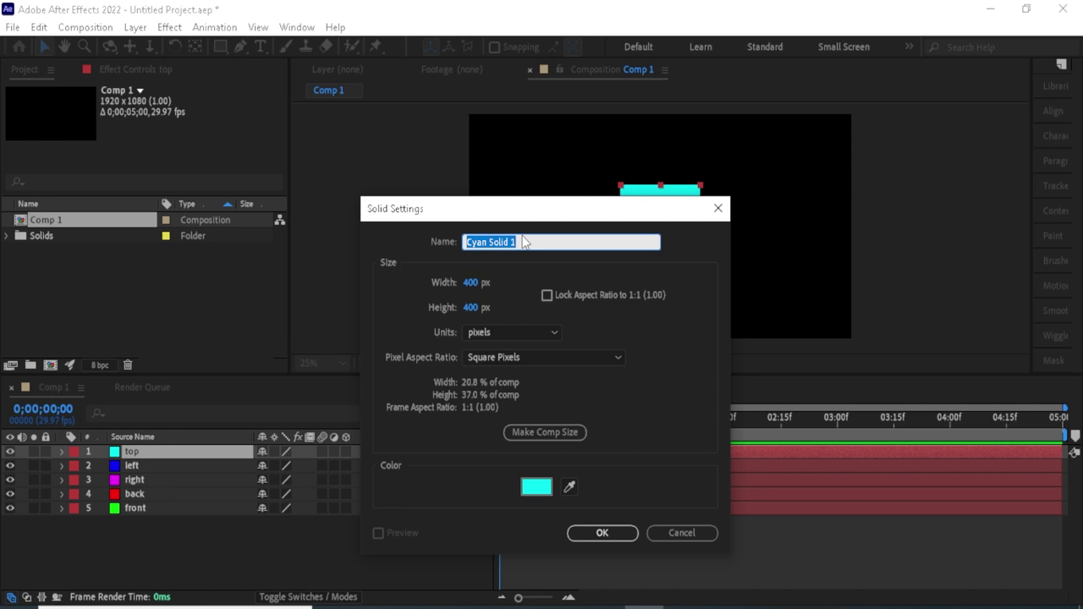
type("bott")
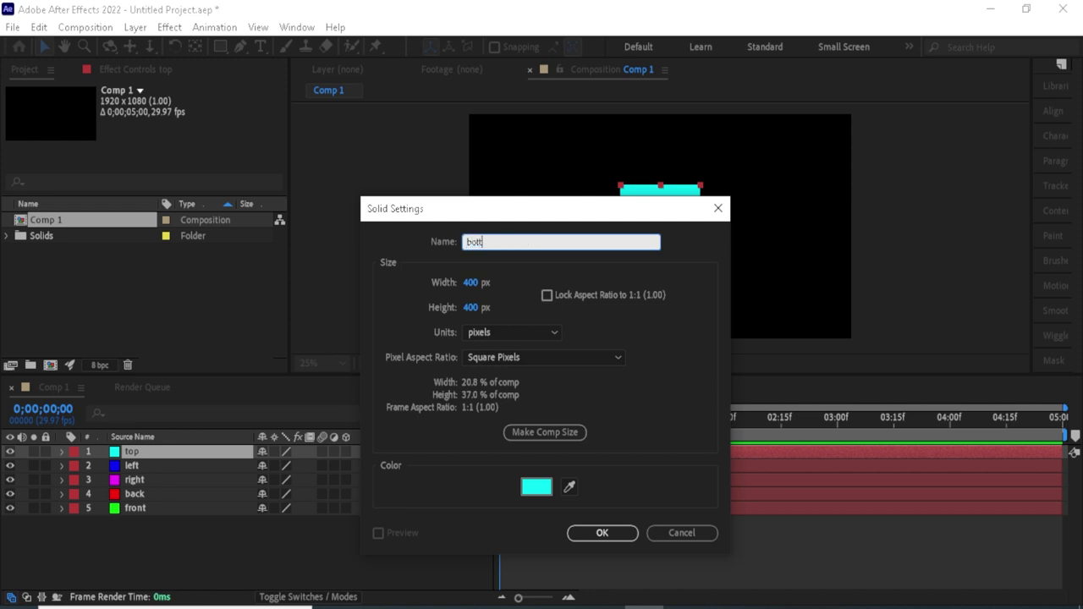
type("om")
left_click(531, 490)
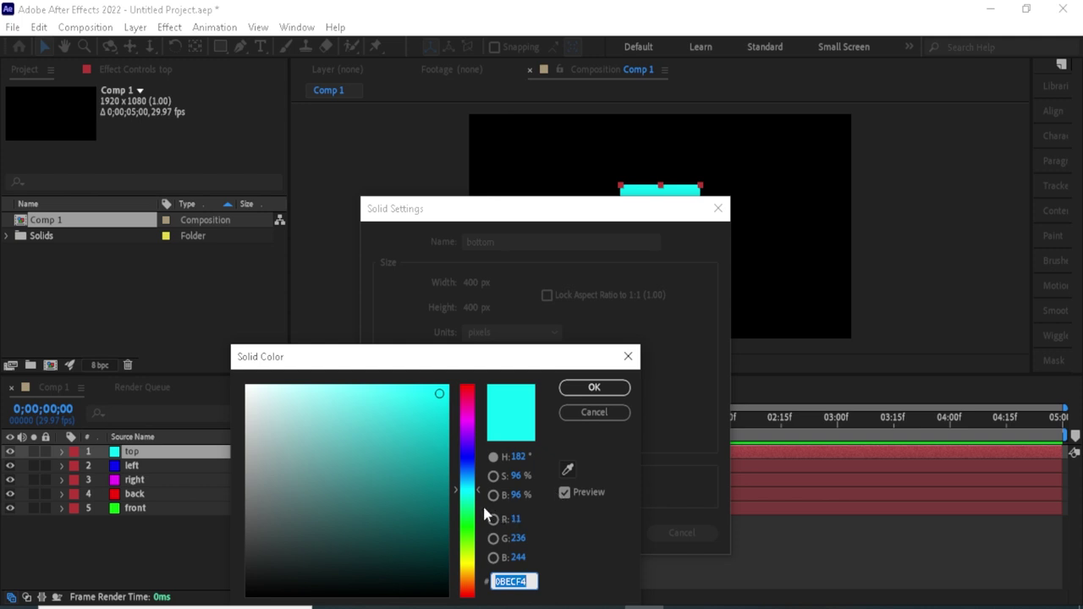
left_click(472, 533)
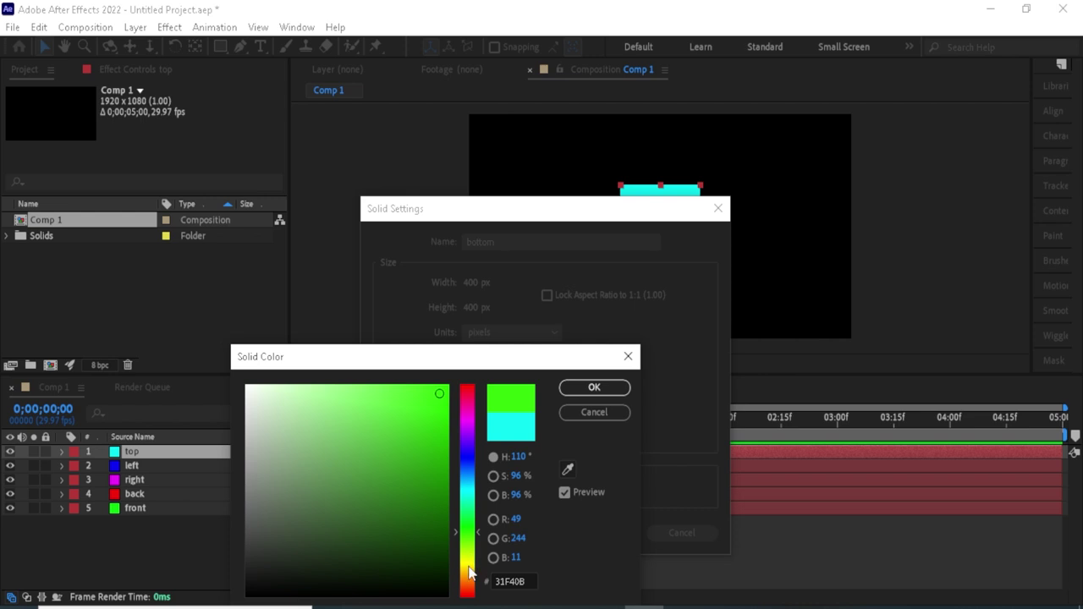
left_click(469, 566)
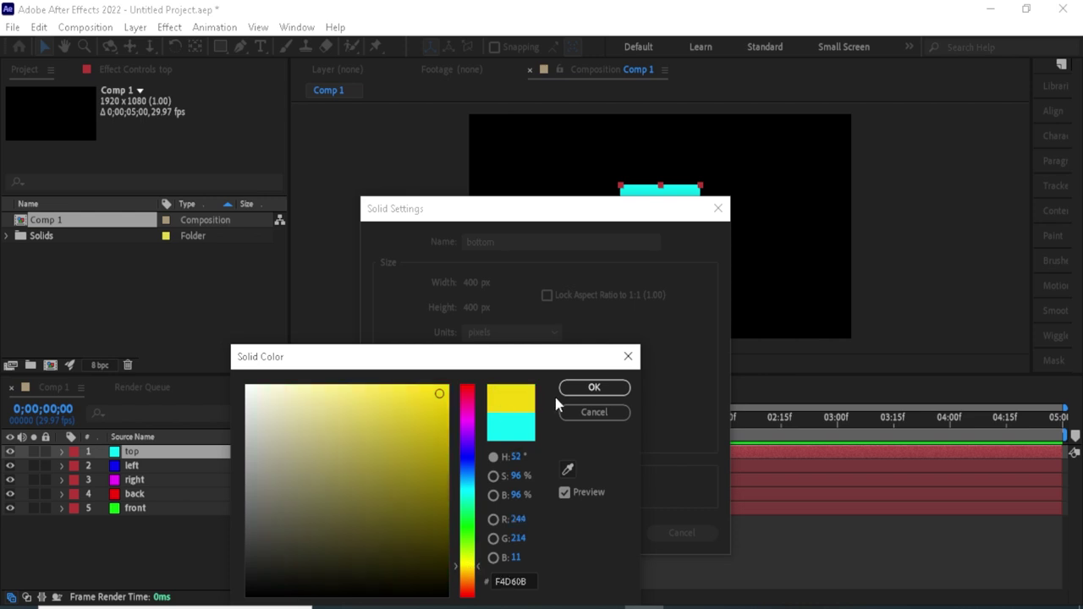
left_click(576, 390)
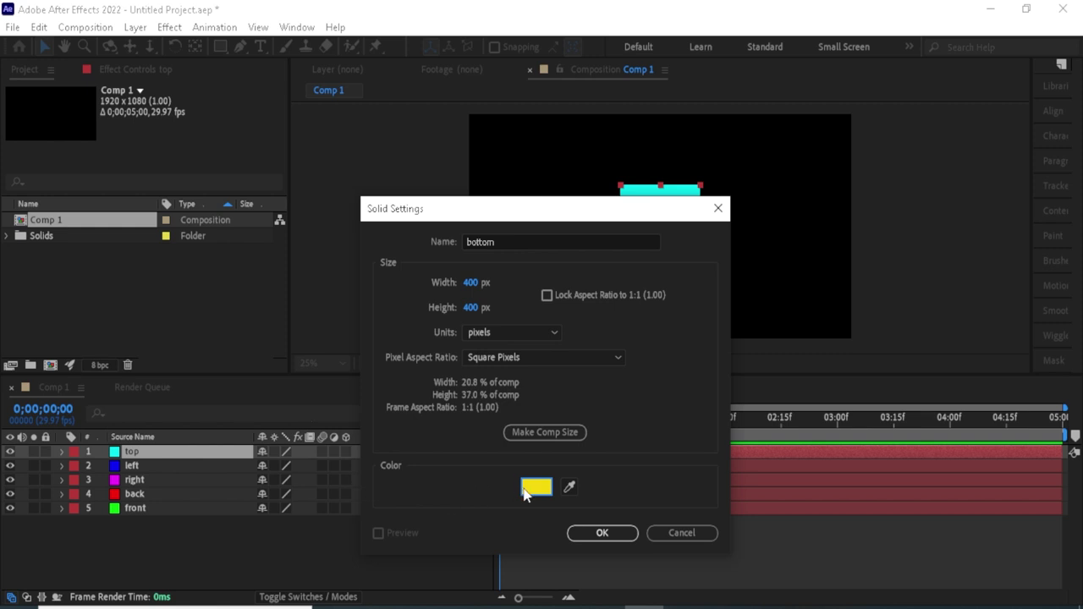
left_click(599, 533)
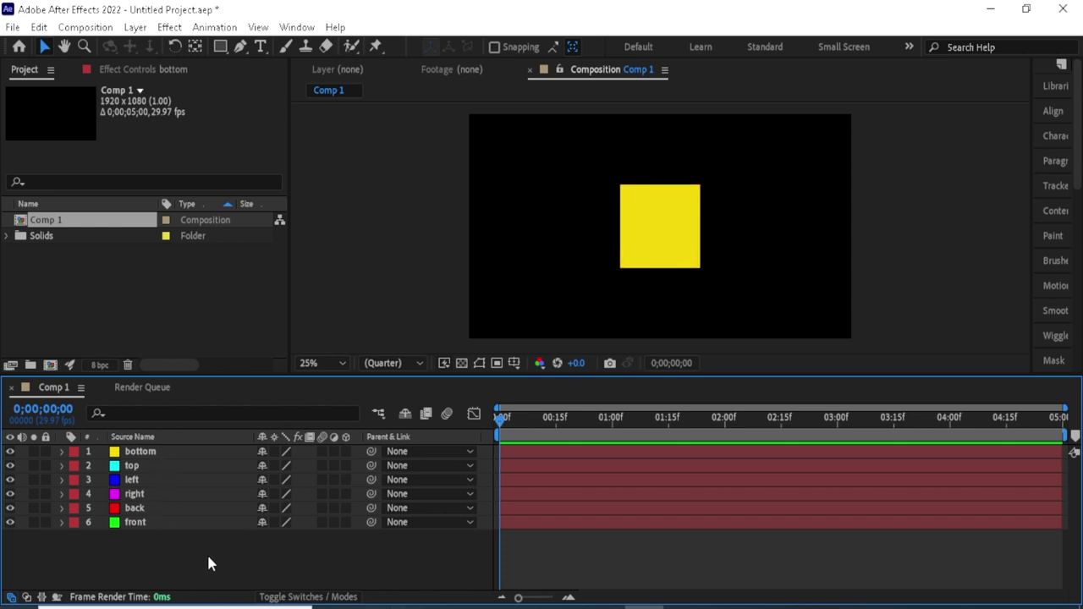
Step: Turn on the 3D Layer switch for all six solids
left_click(345, 523)
left_click(346, 508)
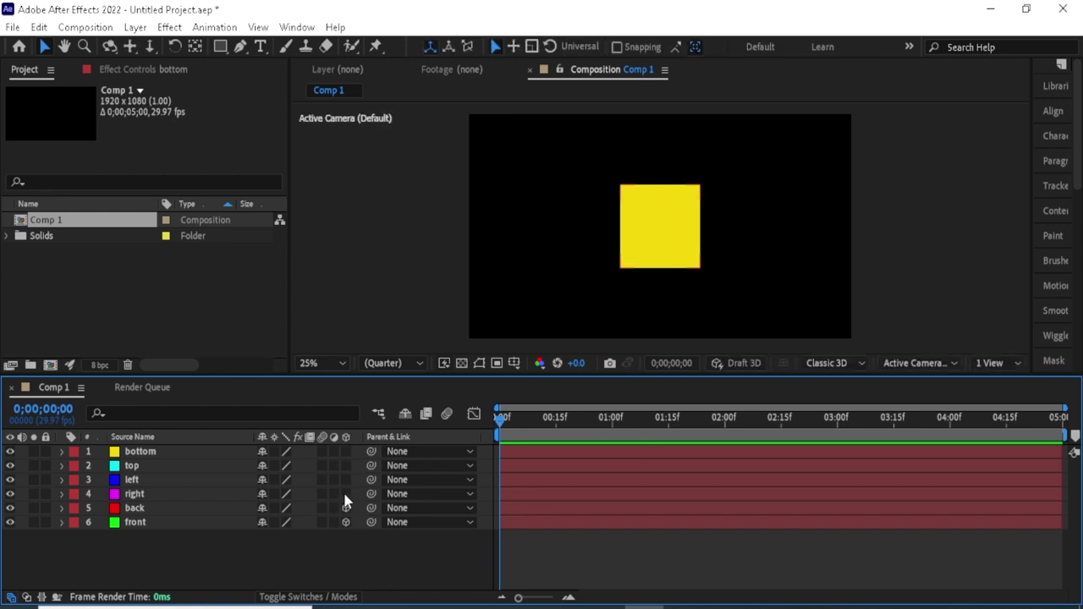
left_click_drag(345, 494, 345, 451)
left_click(1017, 361)
Step: Switch the viewer to 2 Views and set the left pane to the Front view
left_click(1008, 399)
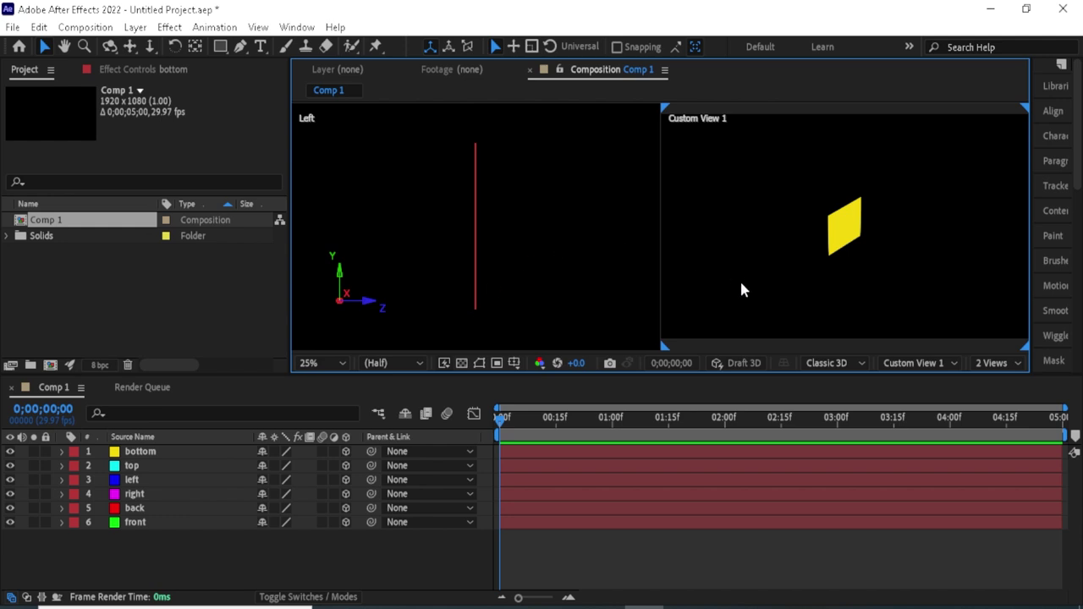
left_click(521, 245)
left_click(931, 363)
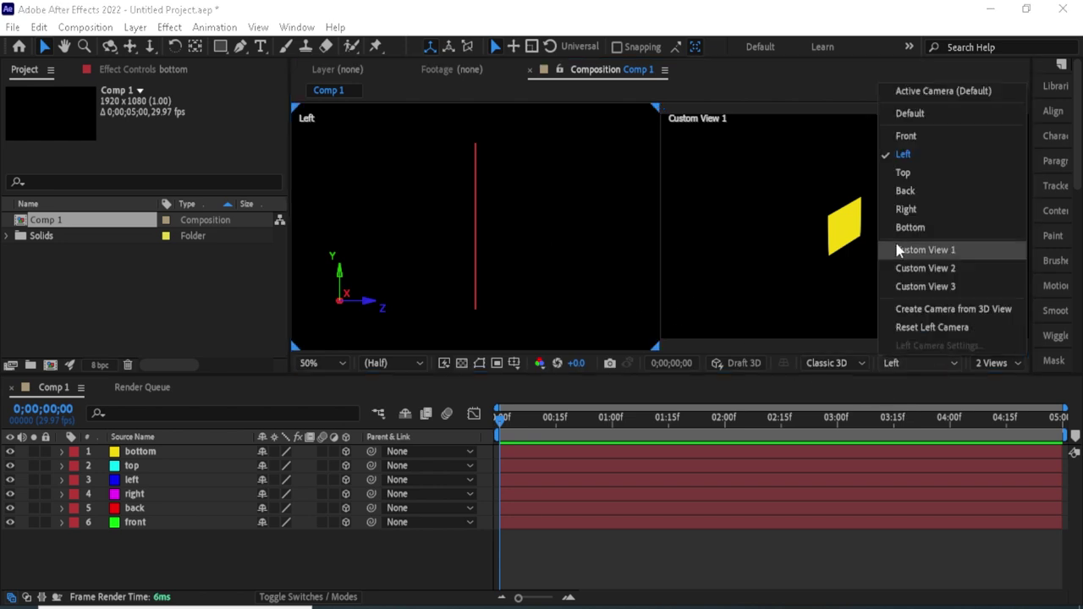
left_click(907, 137)
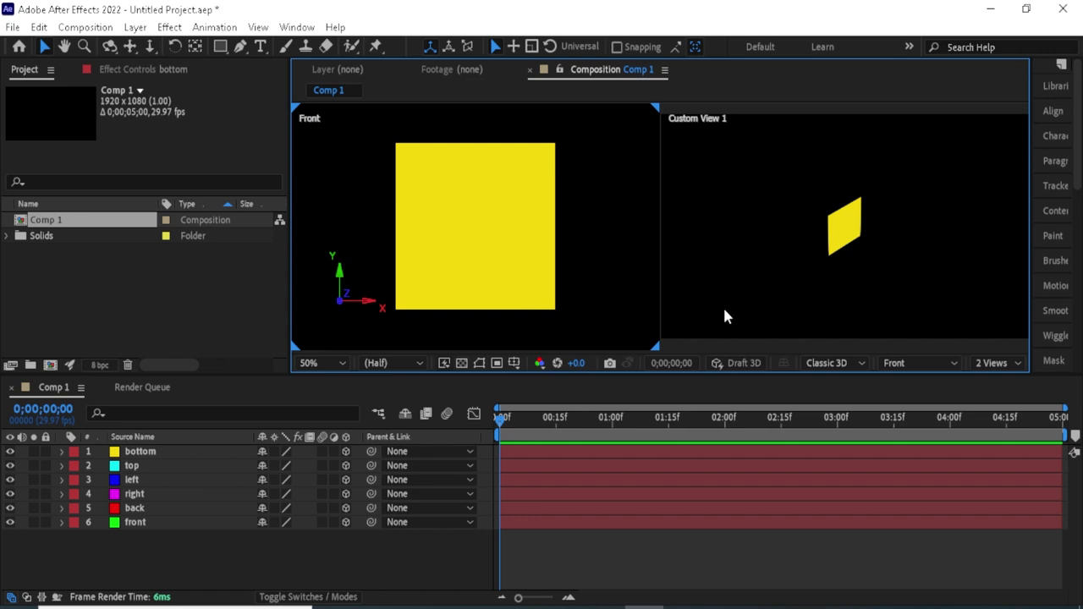
Step: Set the right layer's Y Rotation to -90°
left_click(139, 495)
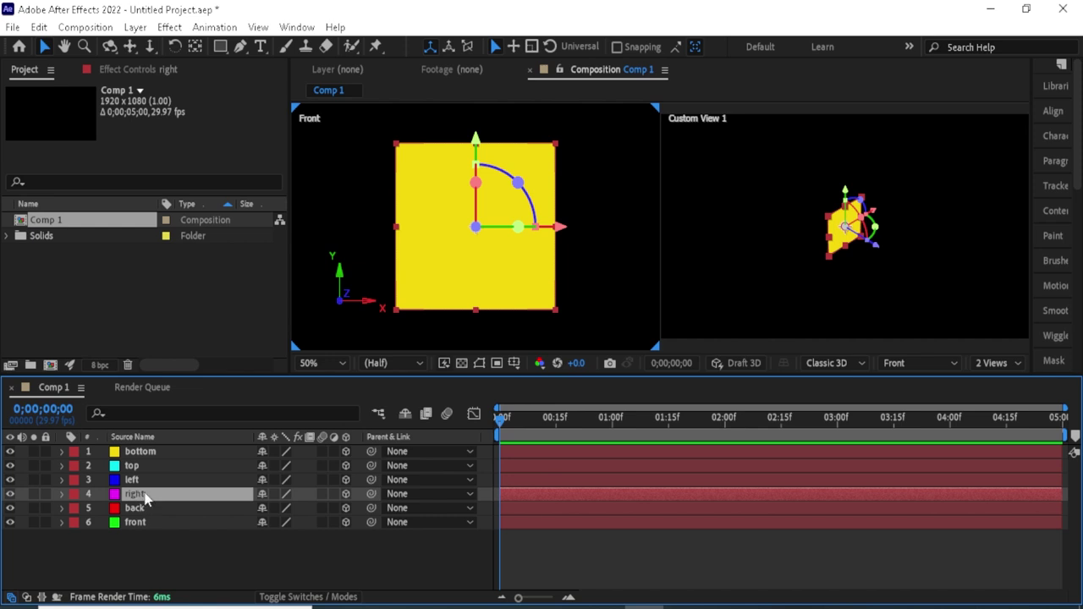
key("r")
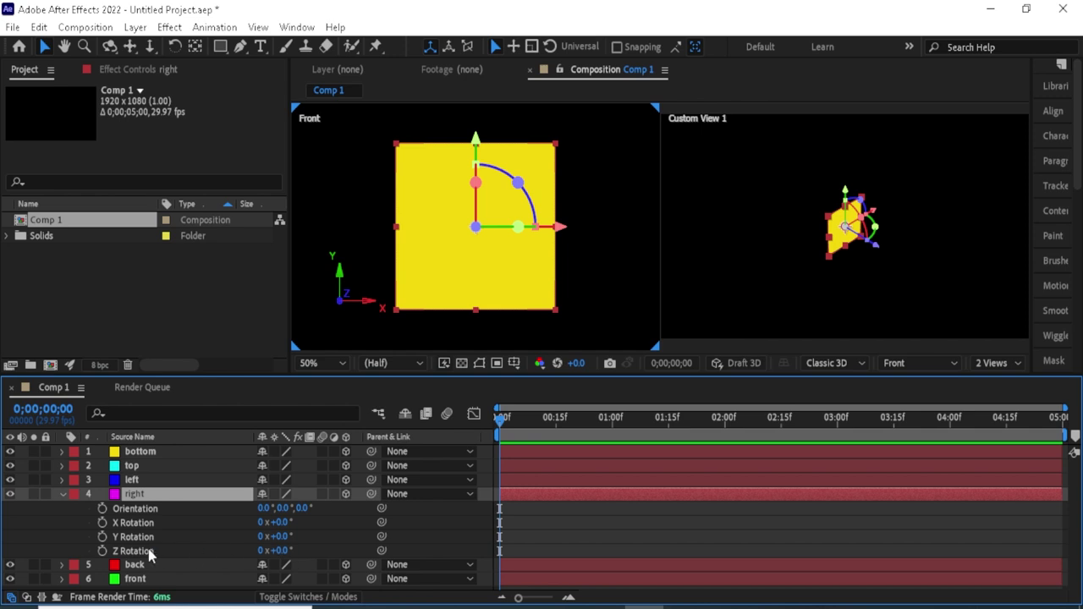
left_click(281, 539)
type("-90")
key("Return")
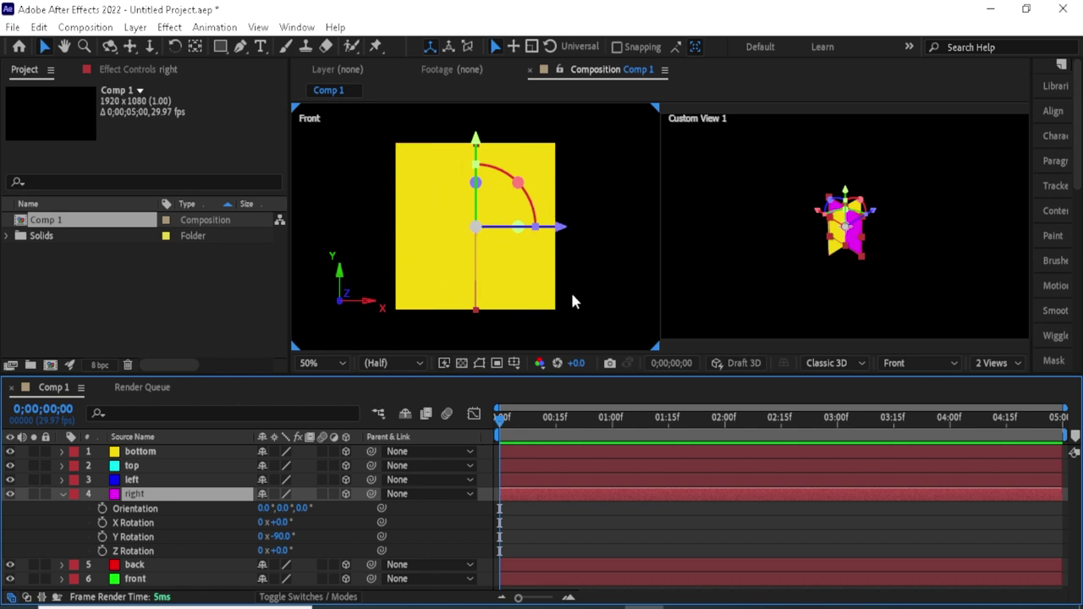
Step: Nudge the right layer along X toward the yellow square's right edge
key("Right")
key("Right")
key("Right")
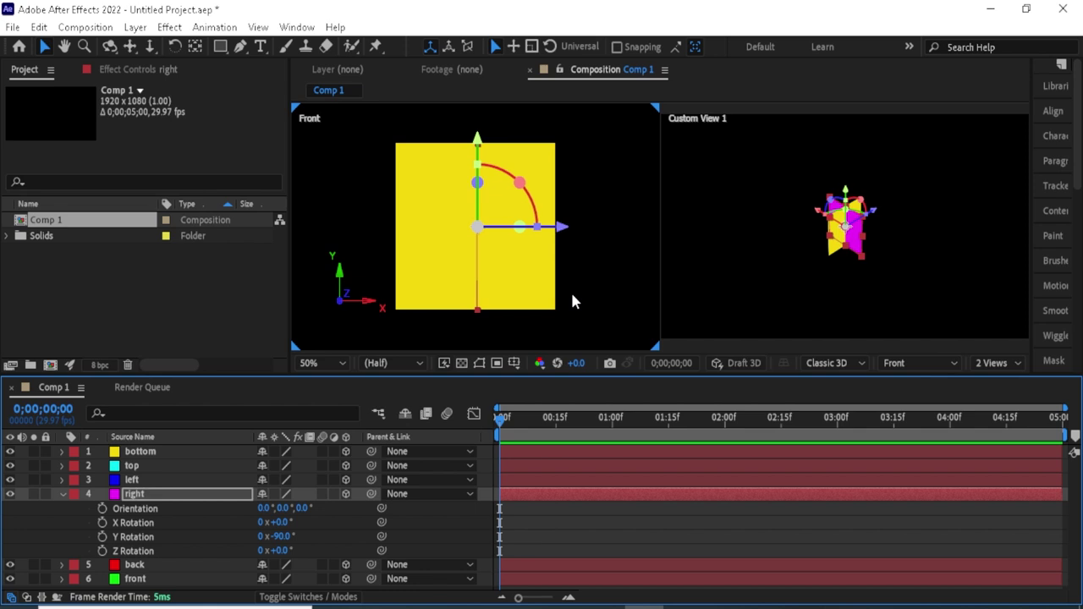
key("Right")
key("Right")
key("Right")
key("Right")
key("Right")
key("Right")
key("Right")
key("Right")
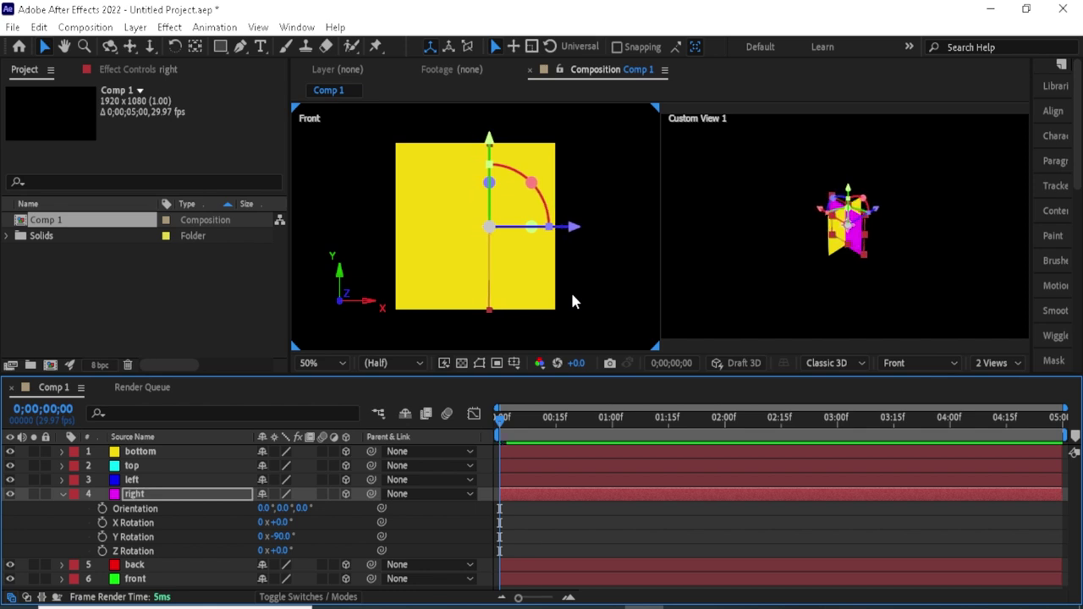
key("Right")
key("Right")
key("Right")
key("Right")
key("Right")
key("Right")
key("Right")
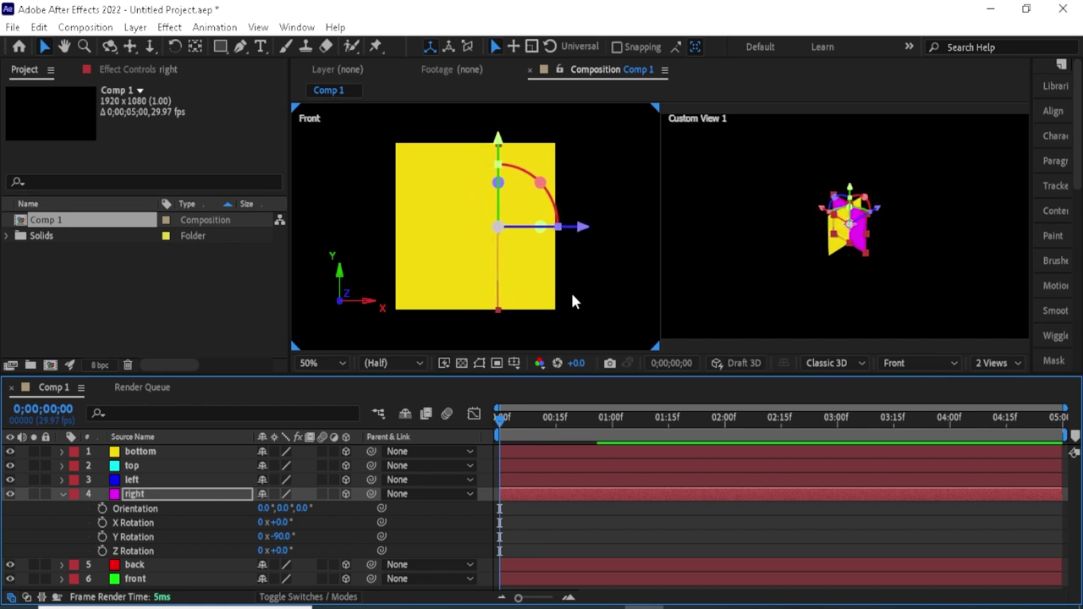
key("Right")
key("Right")
key("Right")
key("Right")
key("Right")
key("Right")
key("Right")
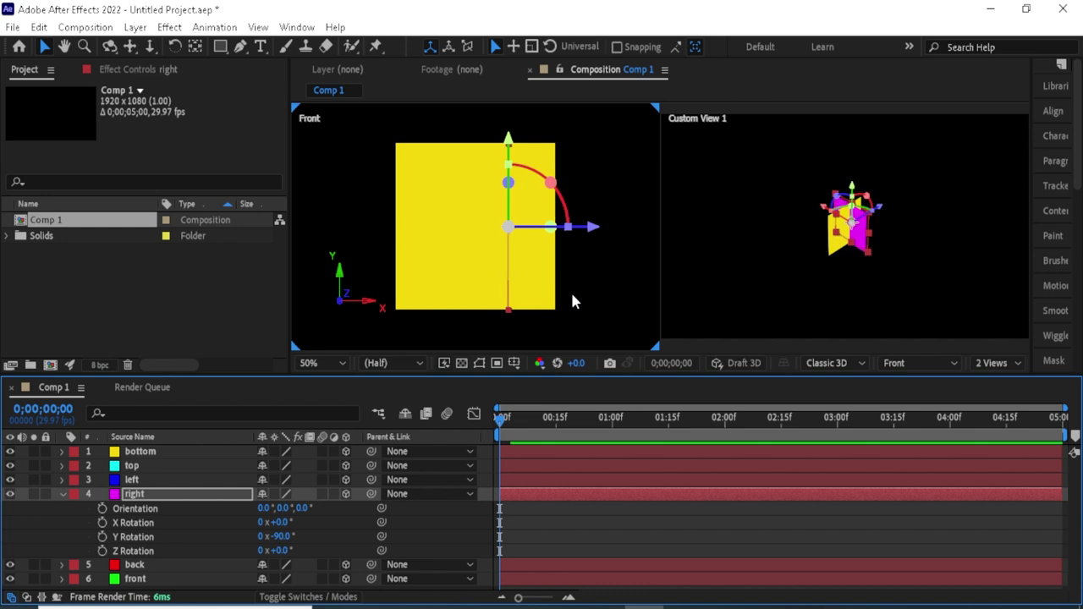
key("Right")
key("Right")
key("Right")
key("Right")
key("Right")
key("Right")
key("Right")
key("Right")
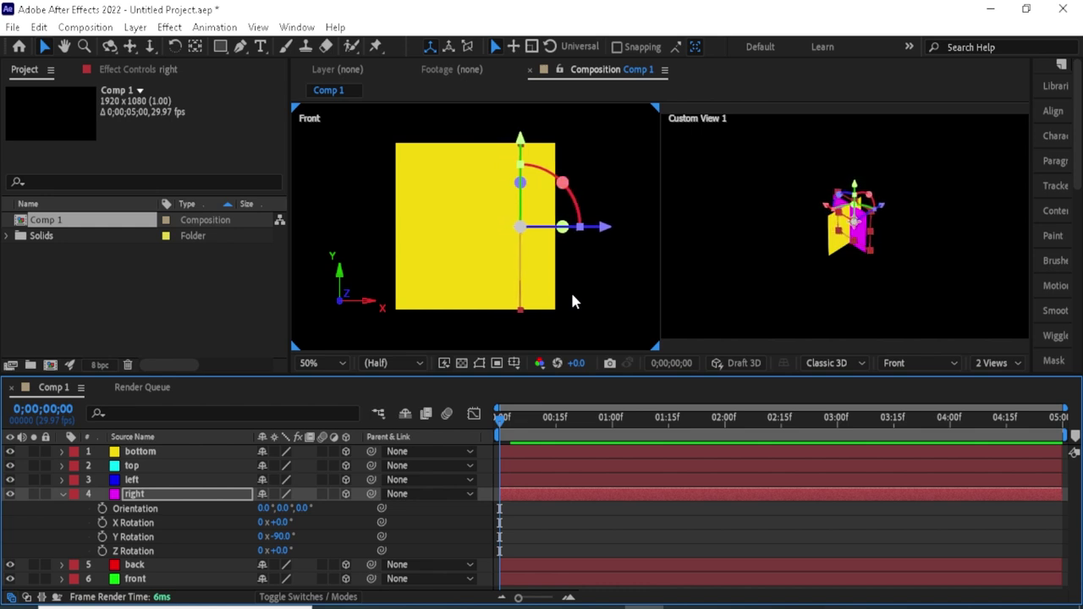
key("Right")
key("Right")
key("Right")
key("Right")
key("Right")
key("Right")
key("Right")
key("Right")
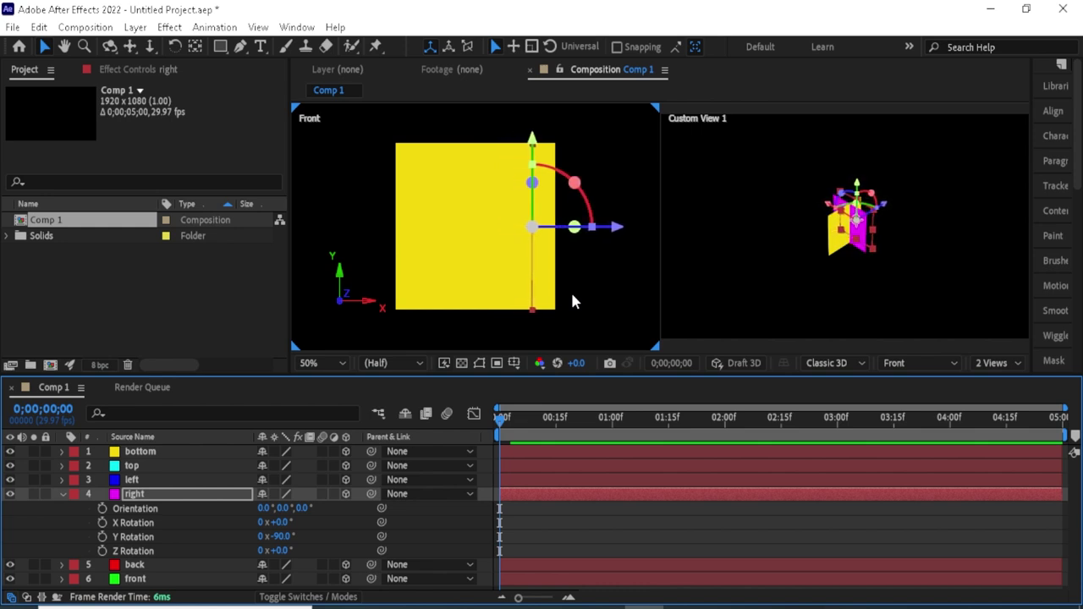
key("Right")
key("Right")
key("Right")
key("Right")
key("Right")
key("Right")
key("Right")
key("Right")
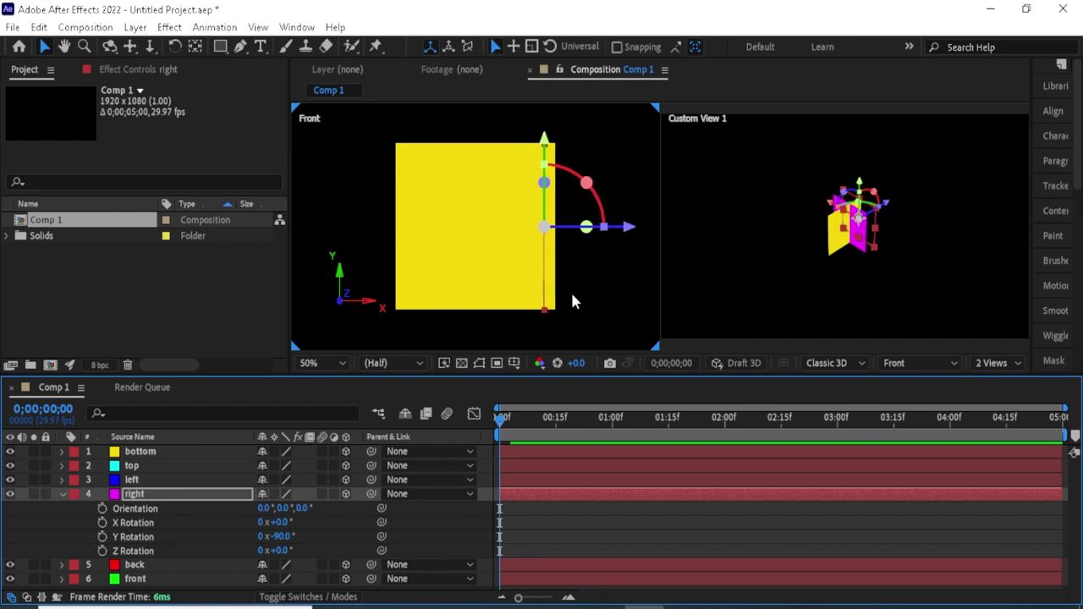
key("Right")
key("Right")
key("Right")
key("Right")
key("Right")
key("Right")
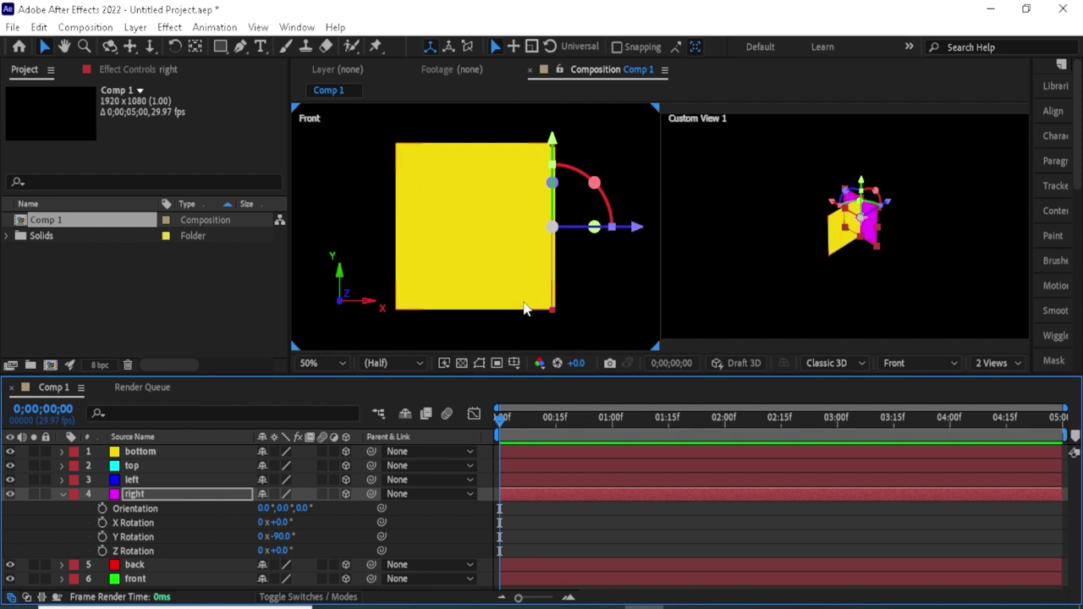
Step: At 100% zoom, fine-tune the right layer flush with the edge, then return to 50%
key("period")
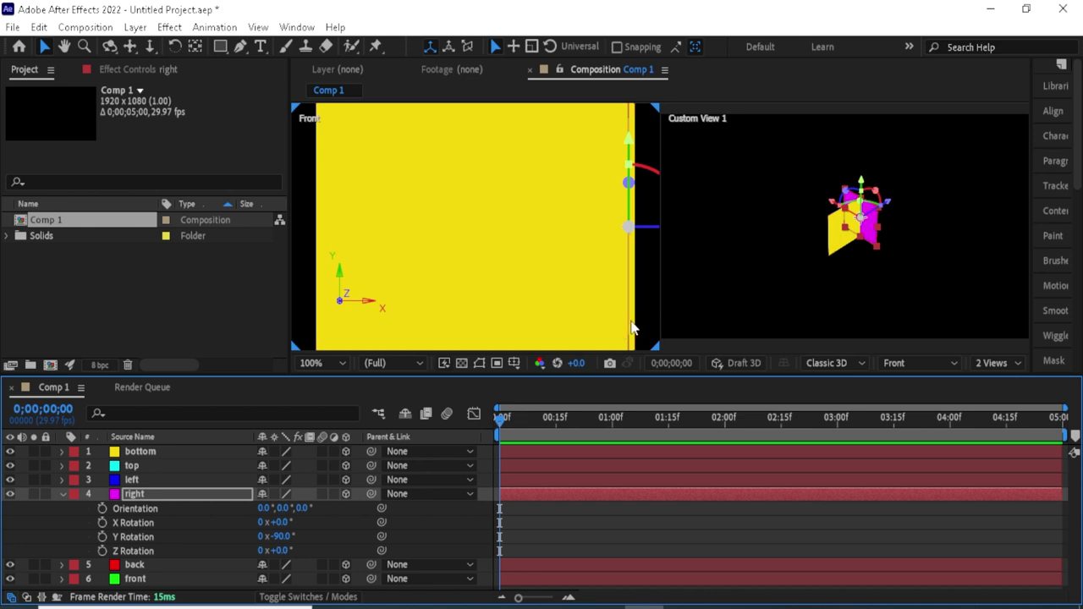
key("Right")
key("Right")
key("Right")
key("Right")
key("Right")
key("Right")
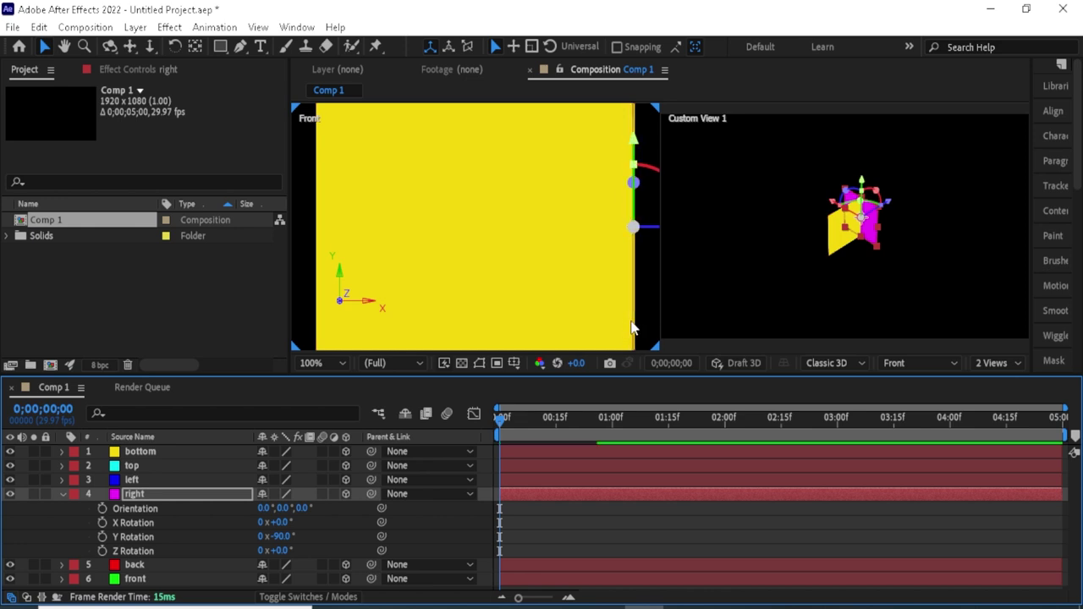
key("Right")
key("Right")
key("Right")
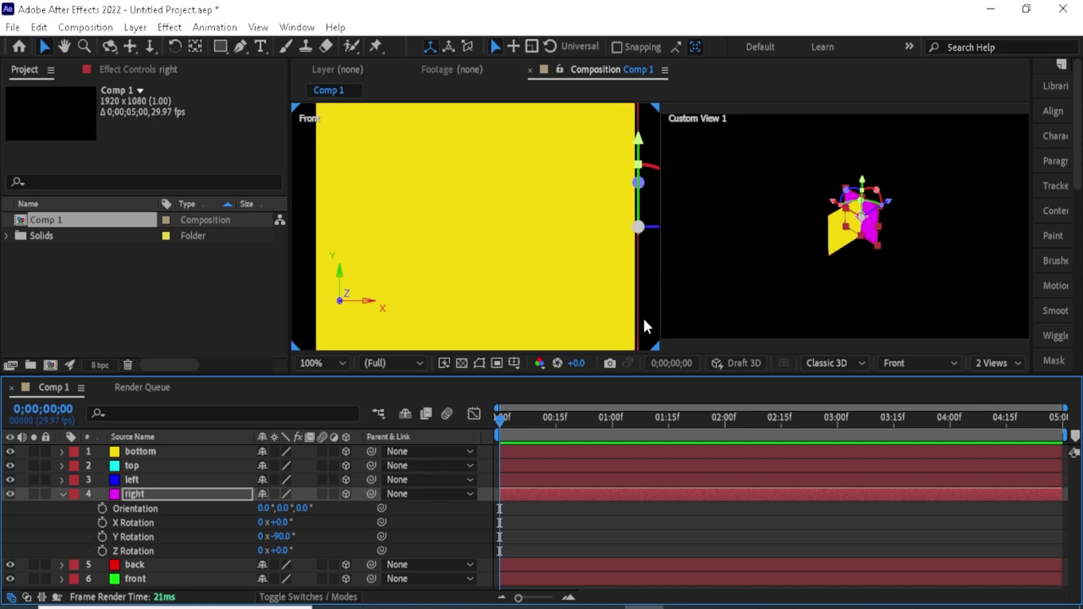
key("Right")
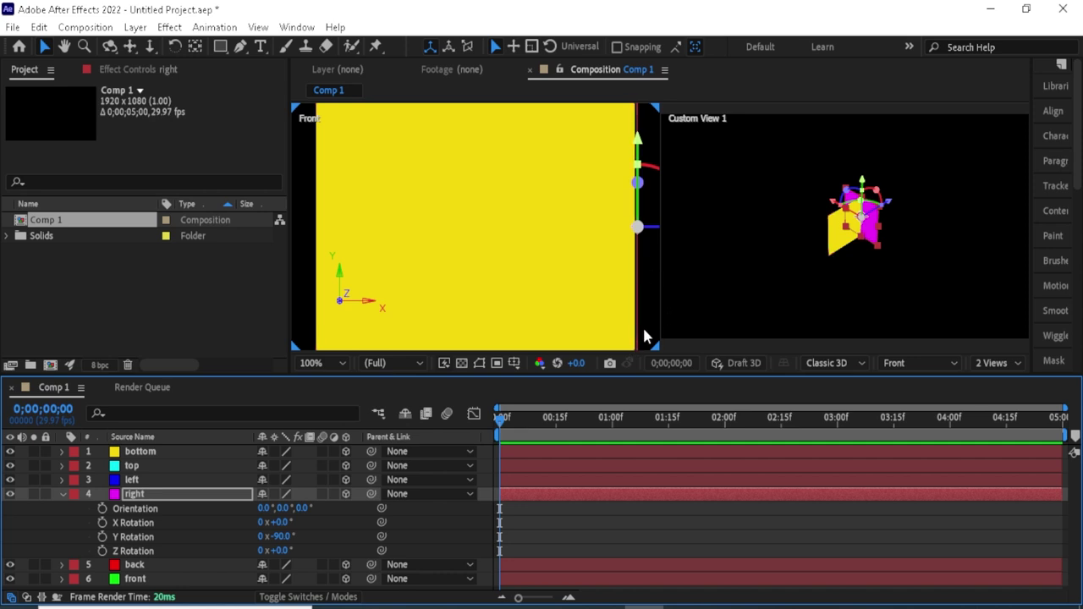
key("Left")
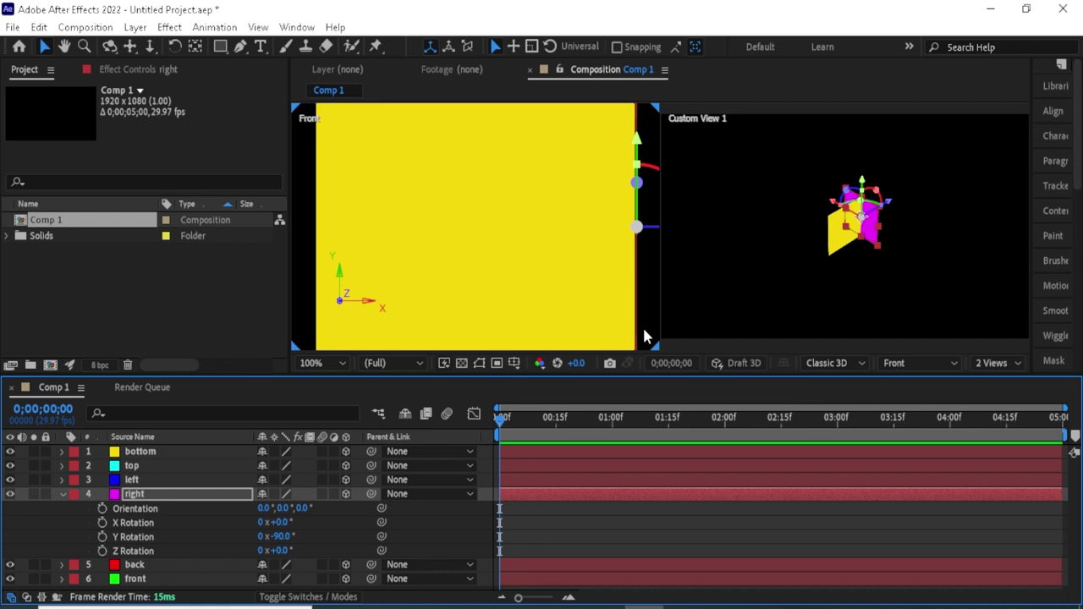
key("Left")
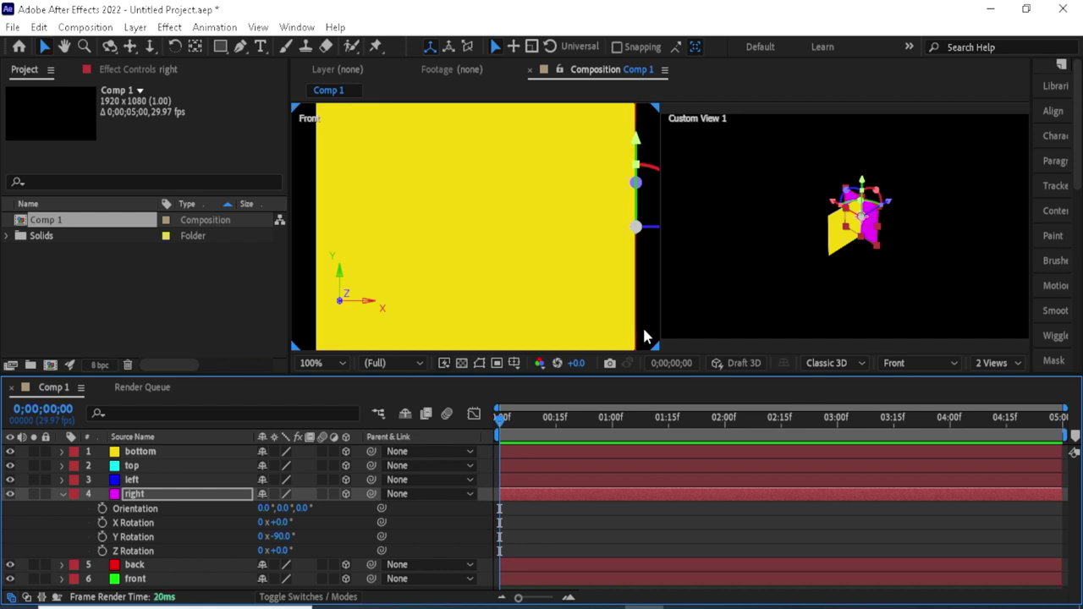
key("comma")
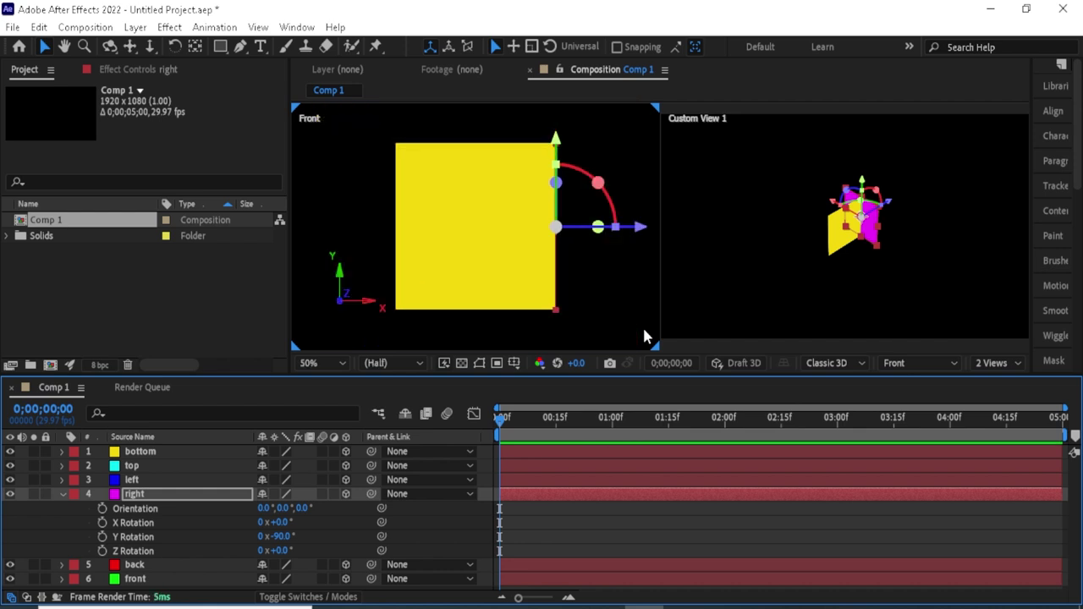
Step: Give the blue left layer a 90° Y Rotation and move it flush with the square's left edge
left_click(61, 494)
left_click(156, 479)
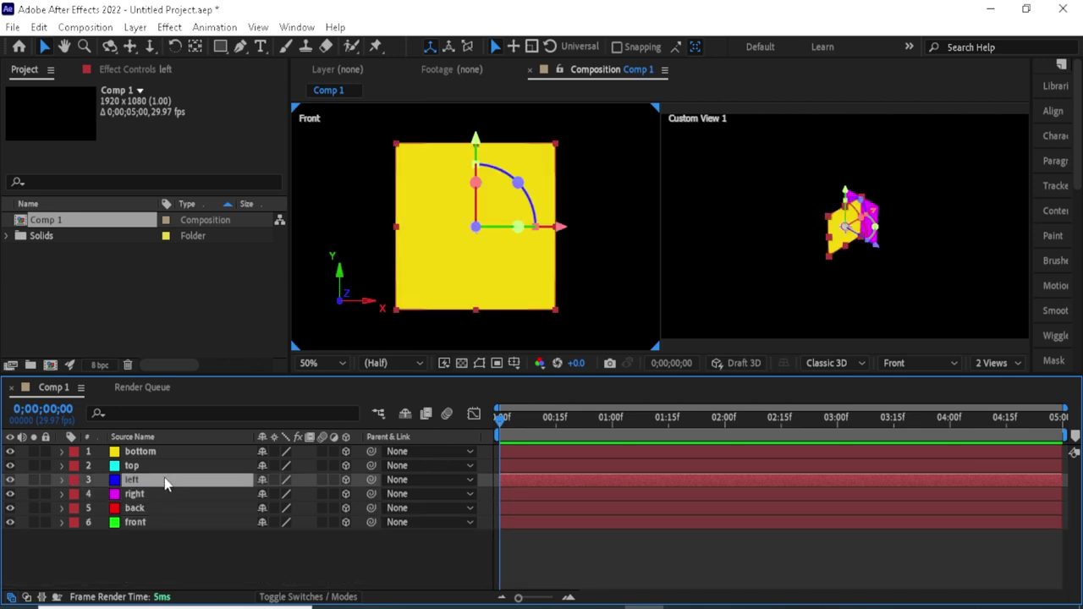
key("r")
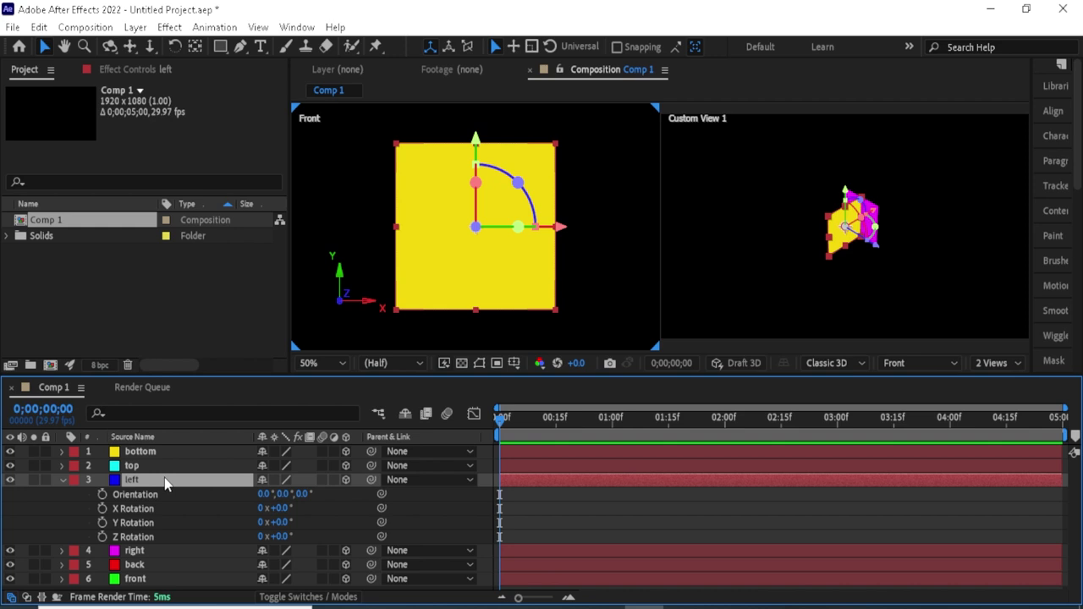
left_click(277, 522)
type("90")
key("Return")
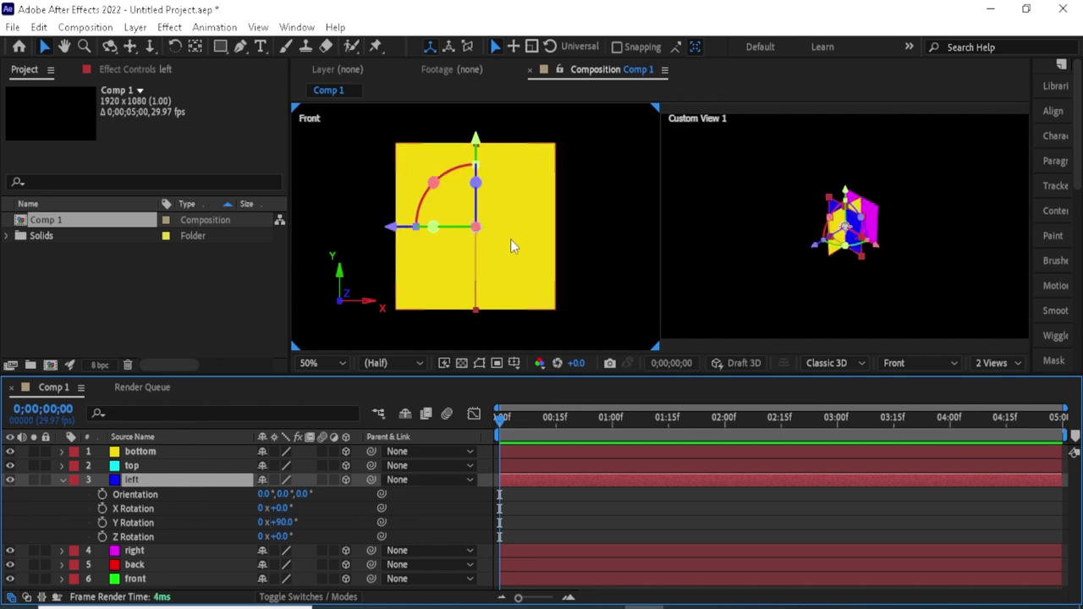
key("Return")
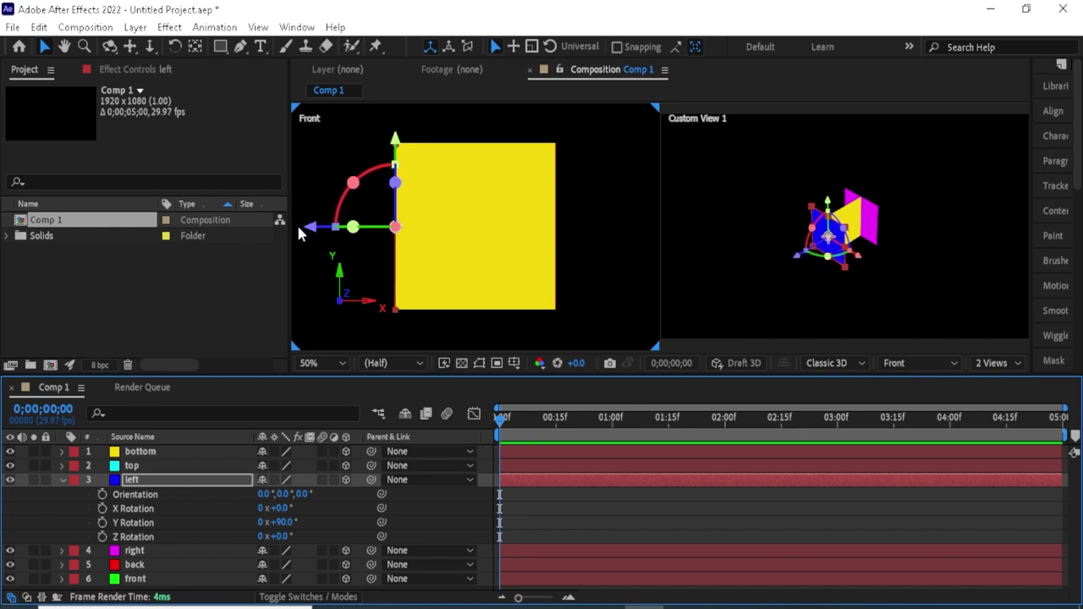
left_click(61, 480)
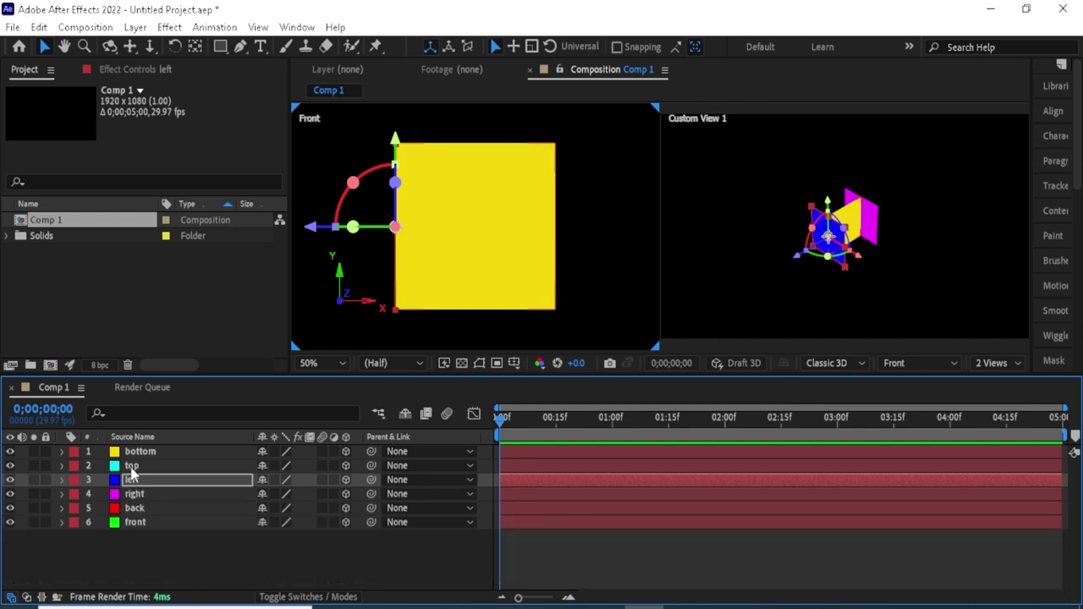
Step: Rotate the cyan top solid −90° on X and move it up to the square's top edge
left_click(137, 466)
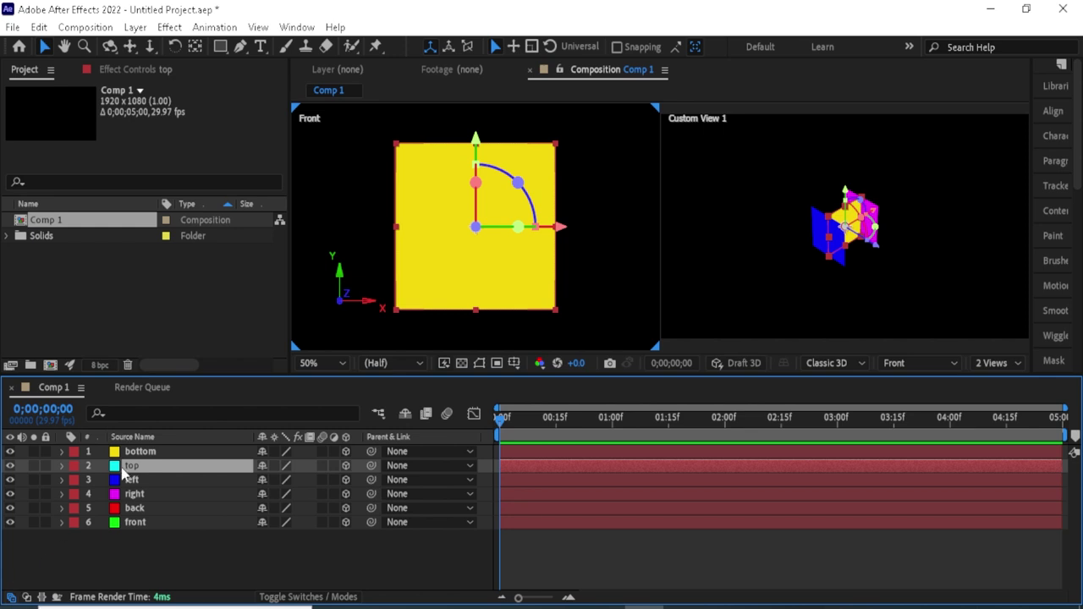
key("r")
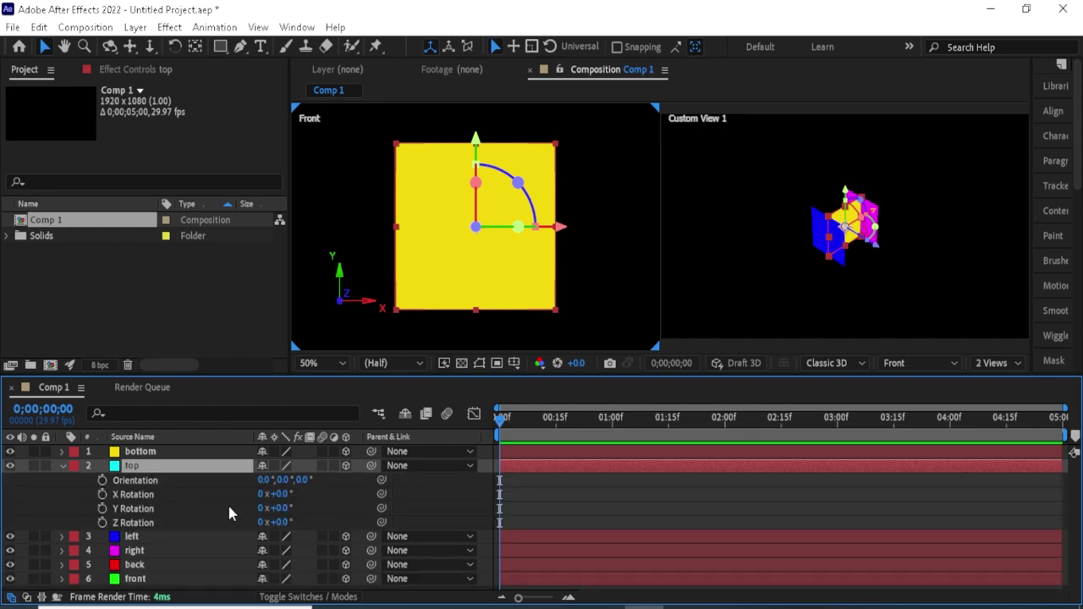
left_click(281, 509)
left_click(281, 495)
type("-9")
type("0")
key("Return")
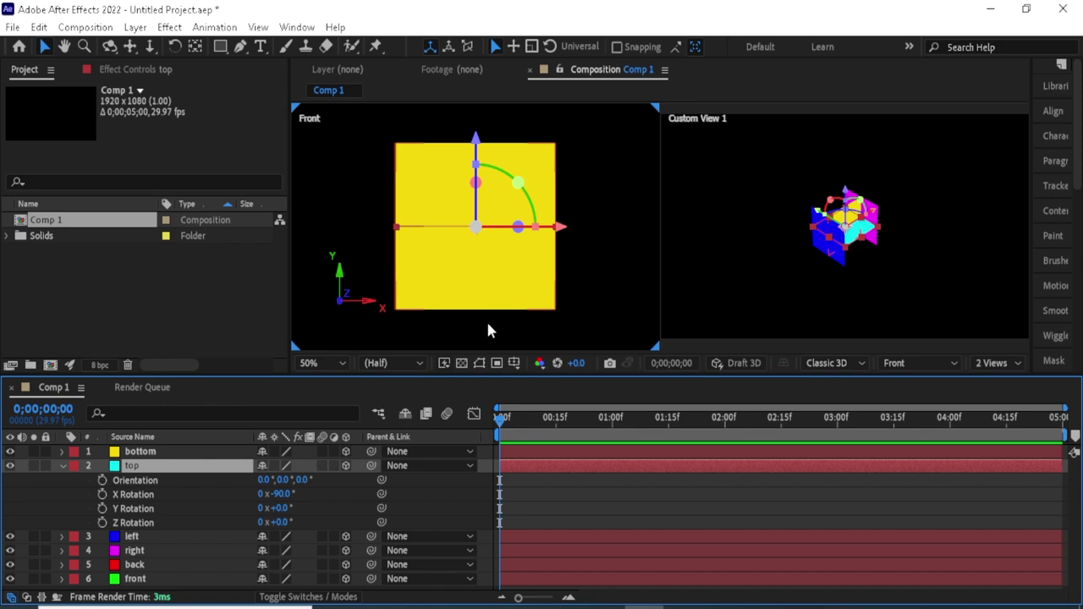
key("Return")
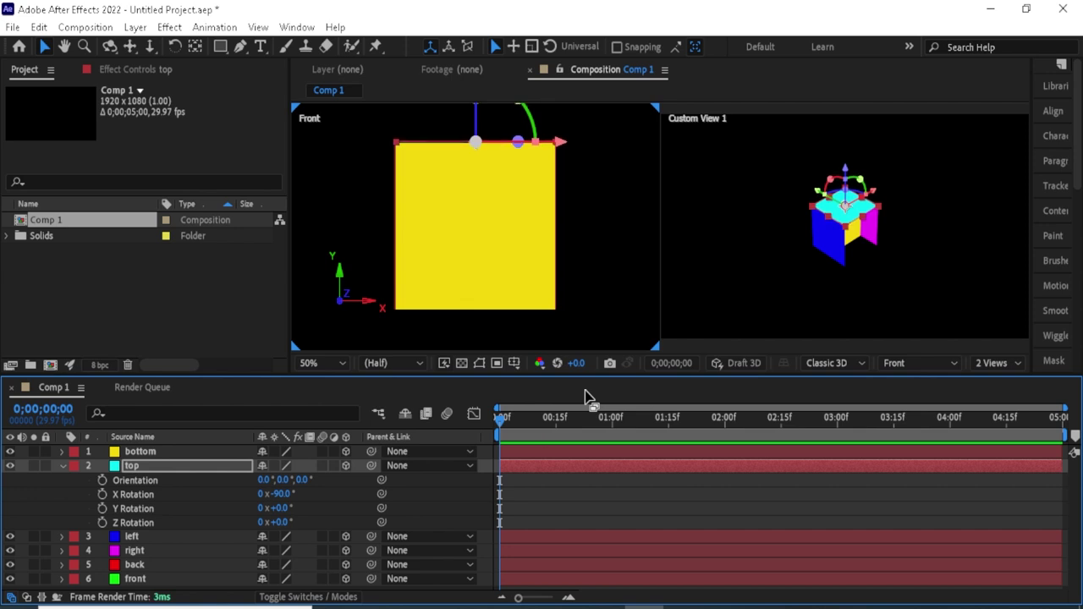
left_click(61, 468)
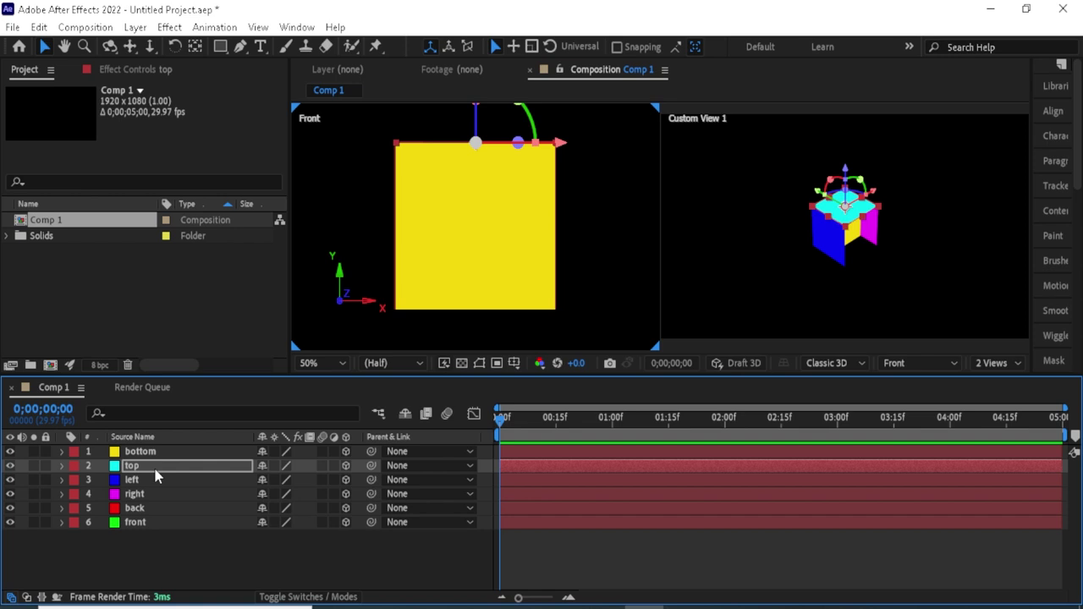
Step: Set the yellow bottom solid's X Rotation to 90°
left_click(140, 453)
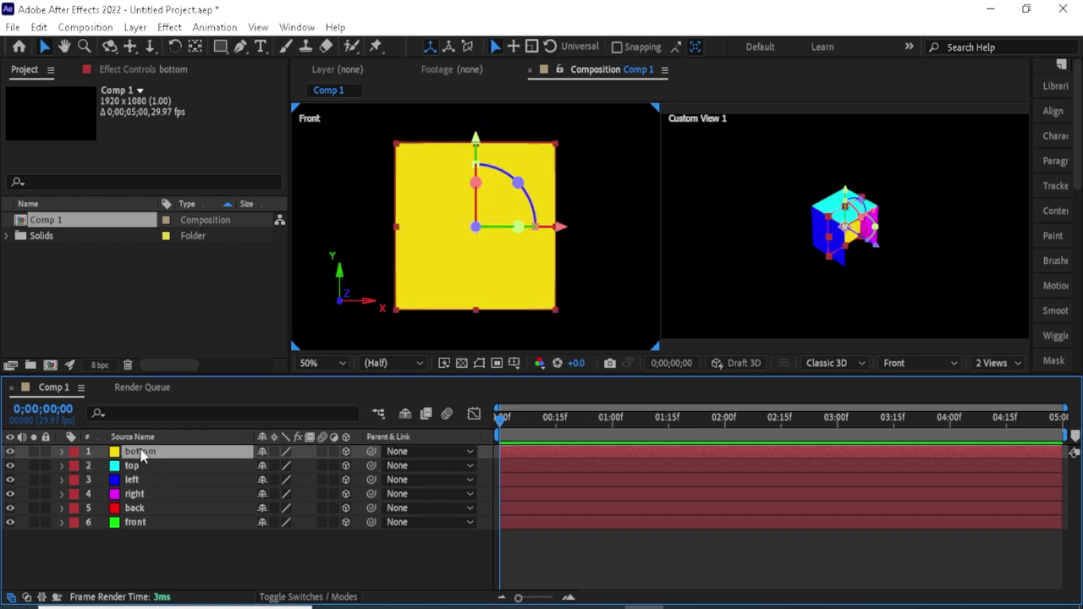
key("r")
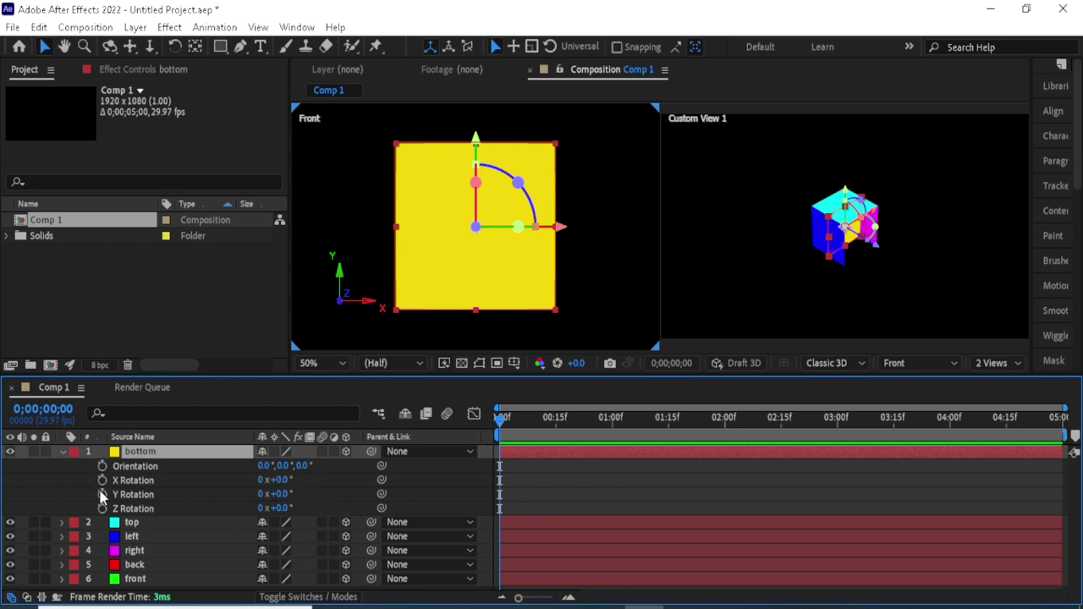
left_click(280, 480)
type("90")
left_click(234, 459)
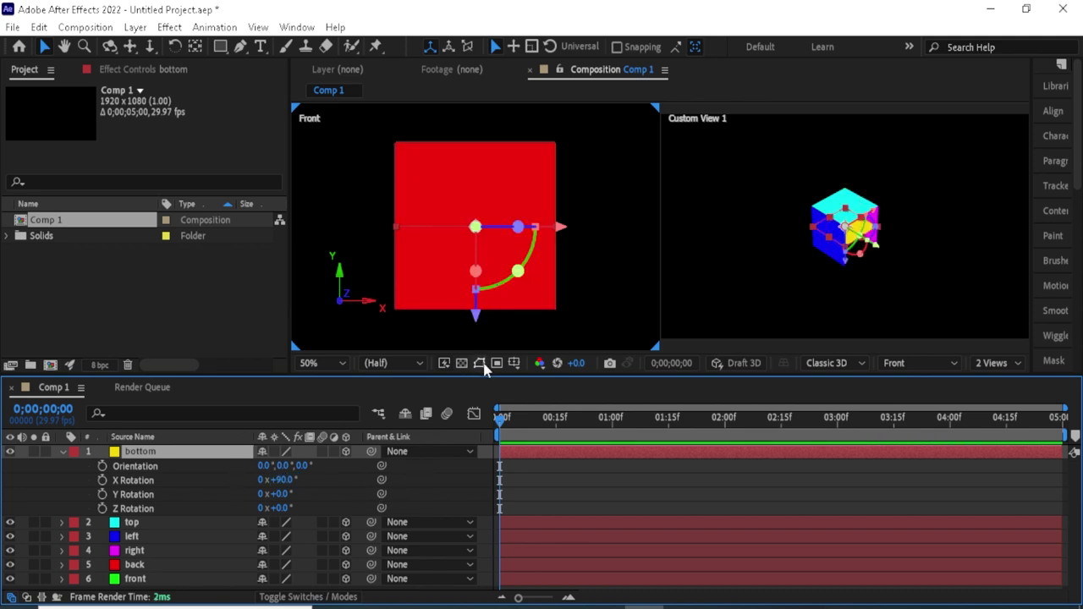
Step: Nudge the bottom solid down with arrow keys until it sits flush on the bottom edge
key("shift+Down")
key("shift+Down")
key("shift+Down")
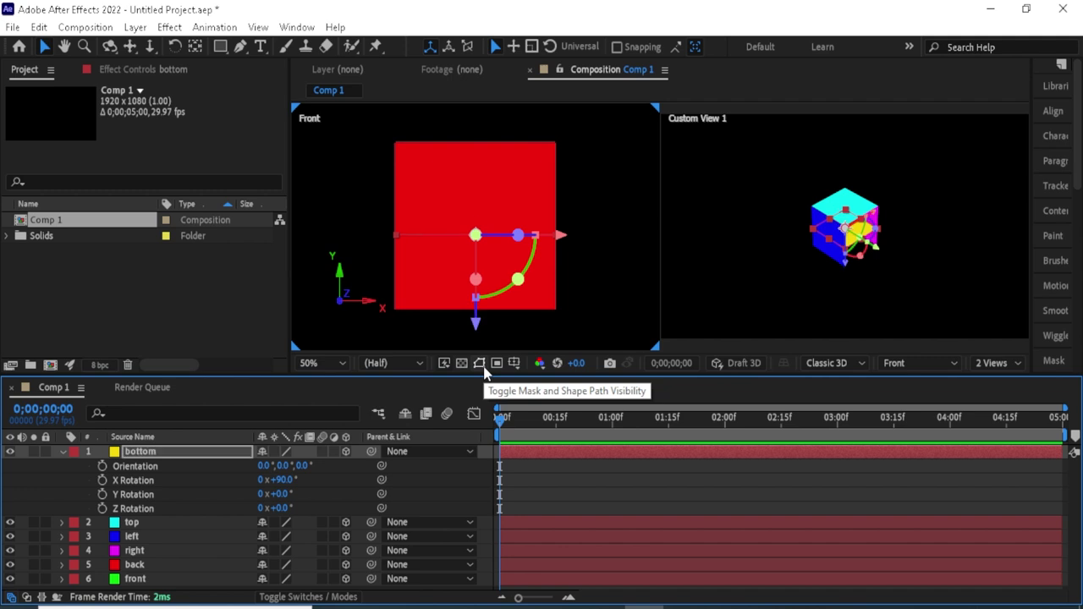
key("shift+Down")
key("shift+Down")
key("shift+Down")
key("shift+Down")
key("shift+Down")
key("shift+Down")
key("shift+Down")
key("shift+Down")
key("shift+Down")
key("shift+Down")
key("shift+Down")
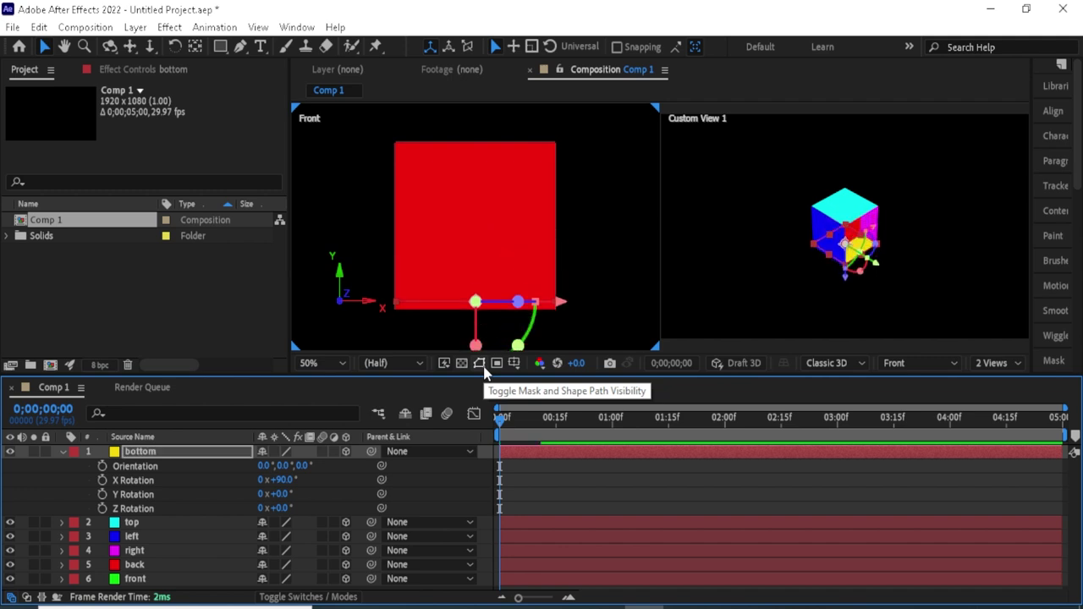
key("shift+Down")
key("shift+Down")
key("Down")
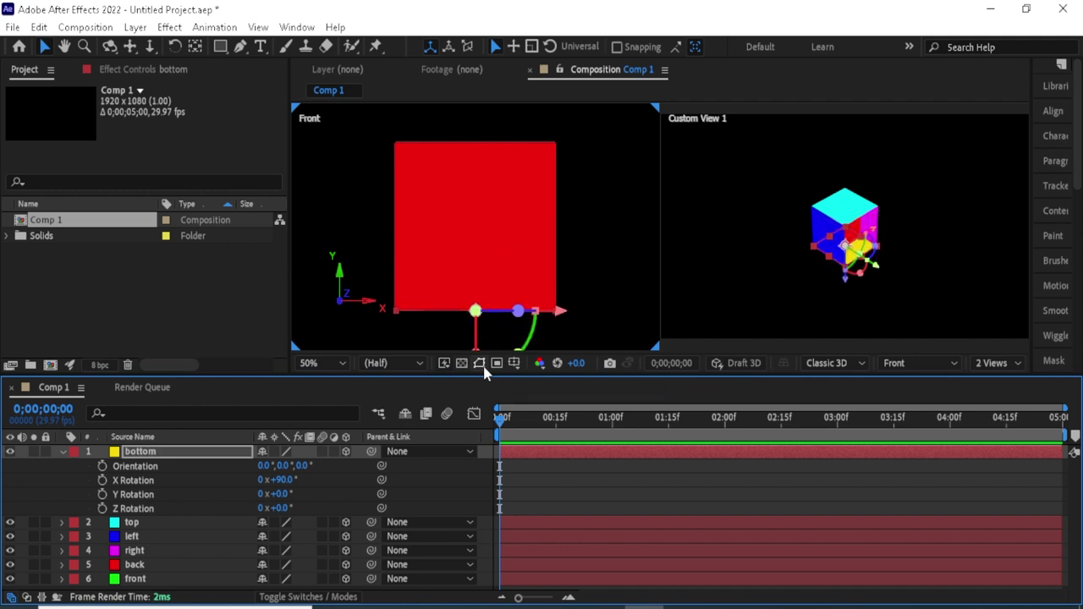
key("Down")
key("Down")
key("Down")
key("Up")
left_click(62, 451)
left_click(165, 453)
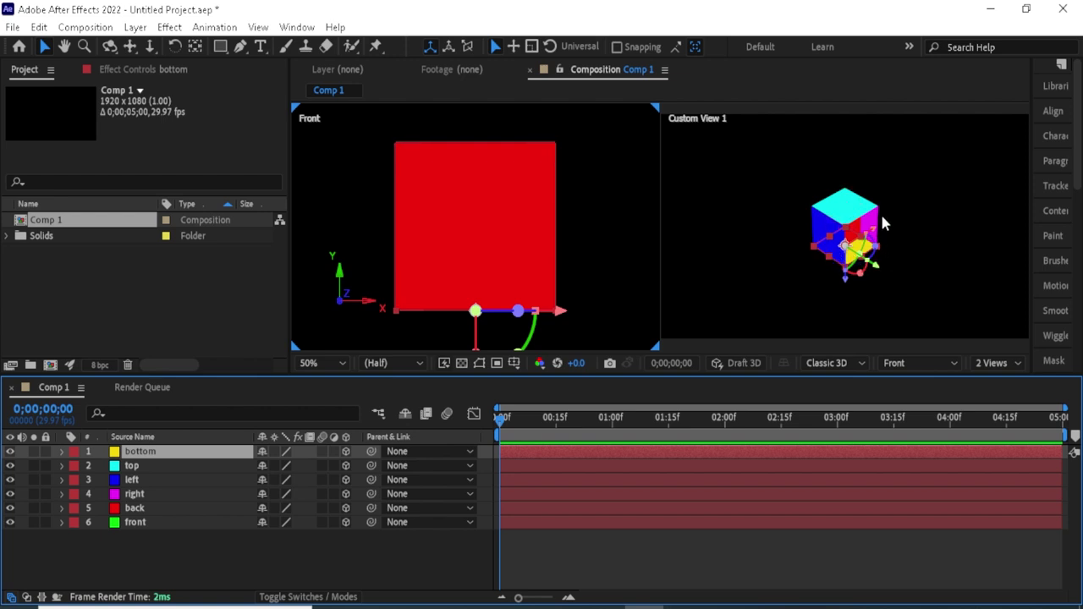
Step: With the green front layer selected, switch the viewer to the Left view
left_click(141, 530)
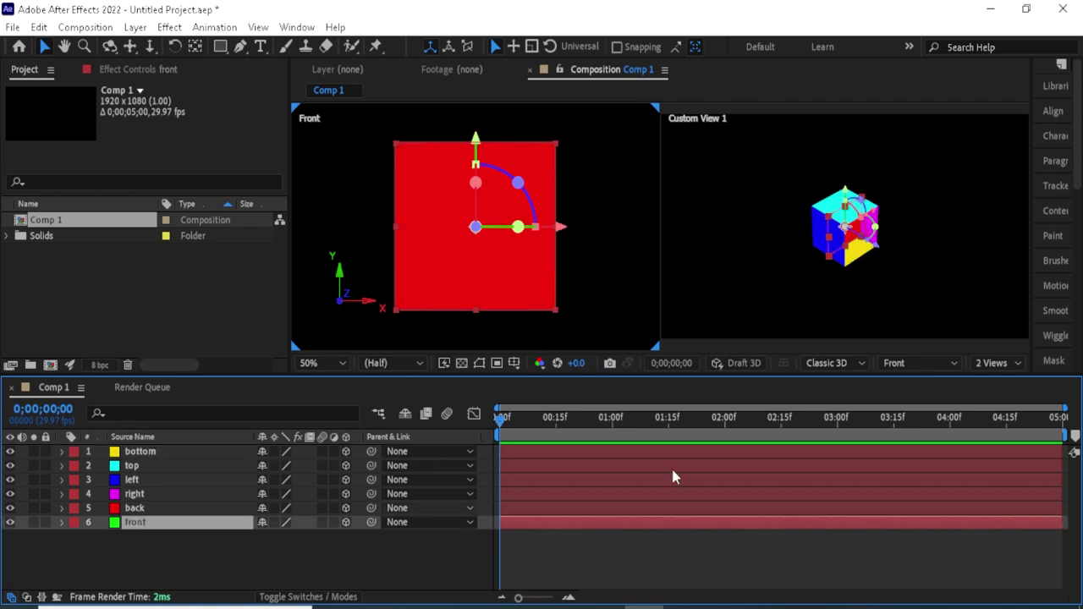
left_click(945, 364)
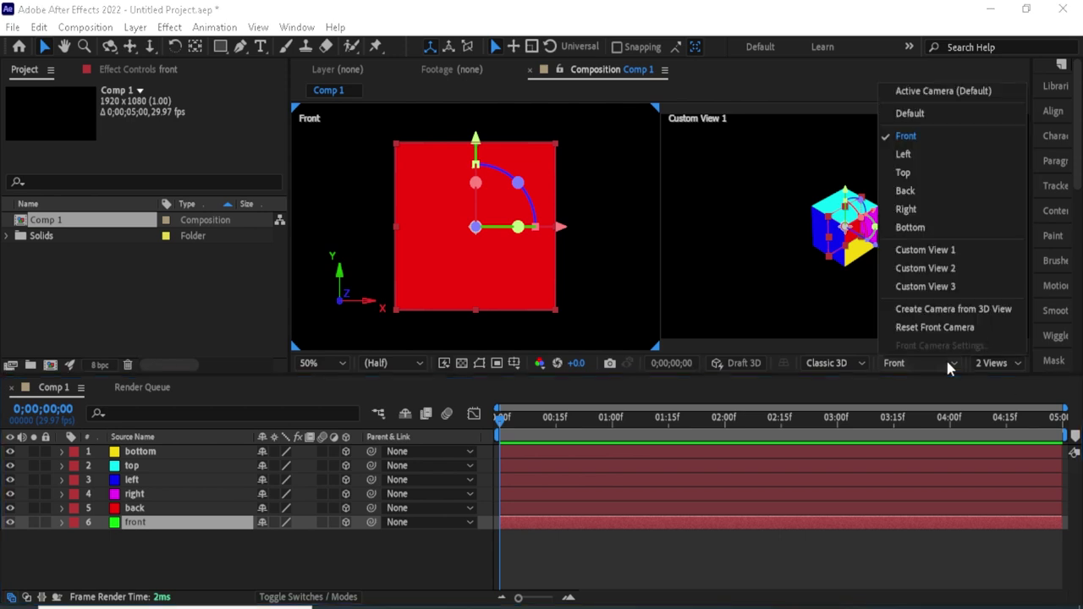
left_click(904, 155)
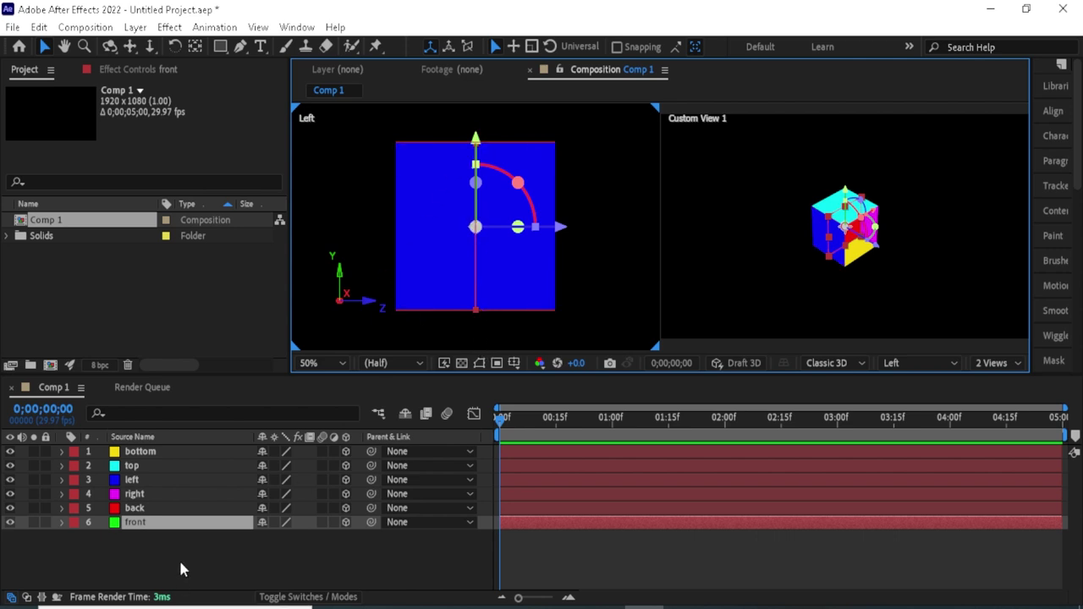
Step: Nudge the front solid along Z until it meets the side faces and closes the cube
key("Return")
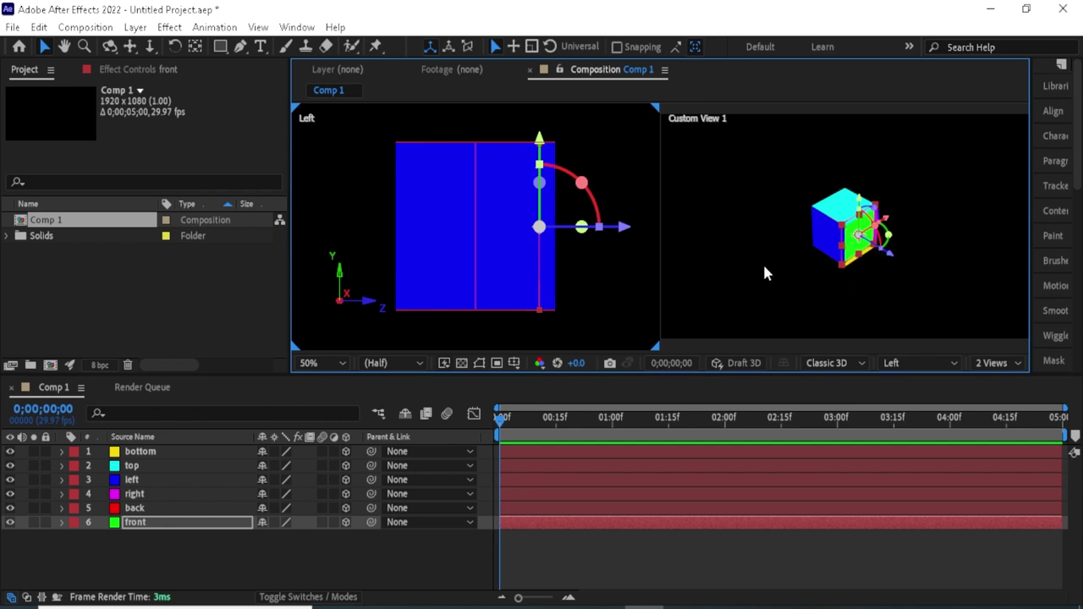
key("Right")
key("Right")
key("Right")
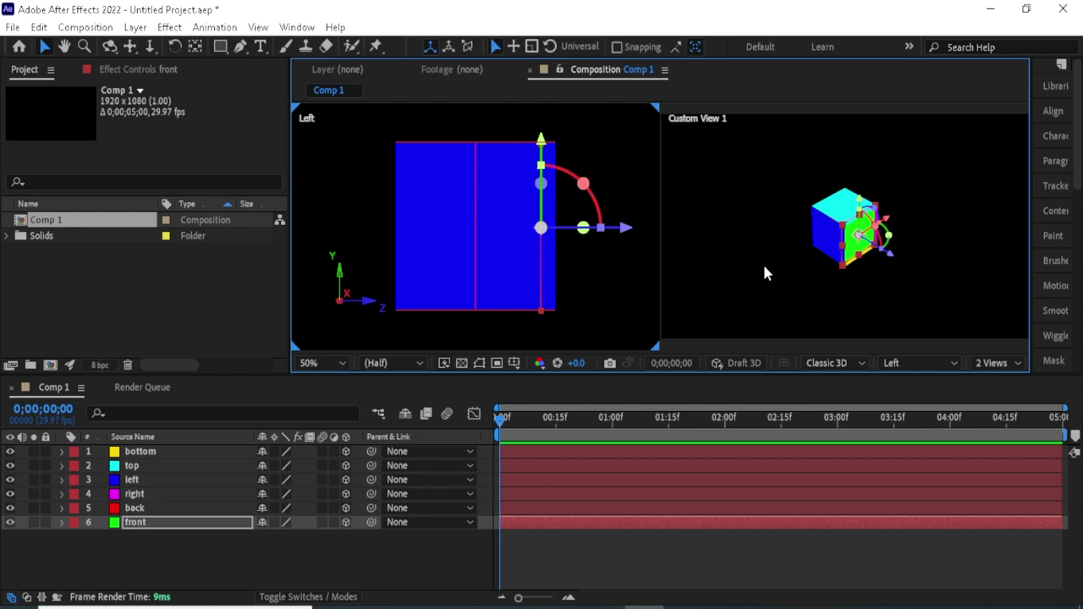
key("Right")
key("Right")
key("Right")
key("Right")
key("Right")
key("Right")
key("Right")
key("Right")
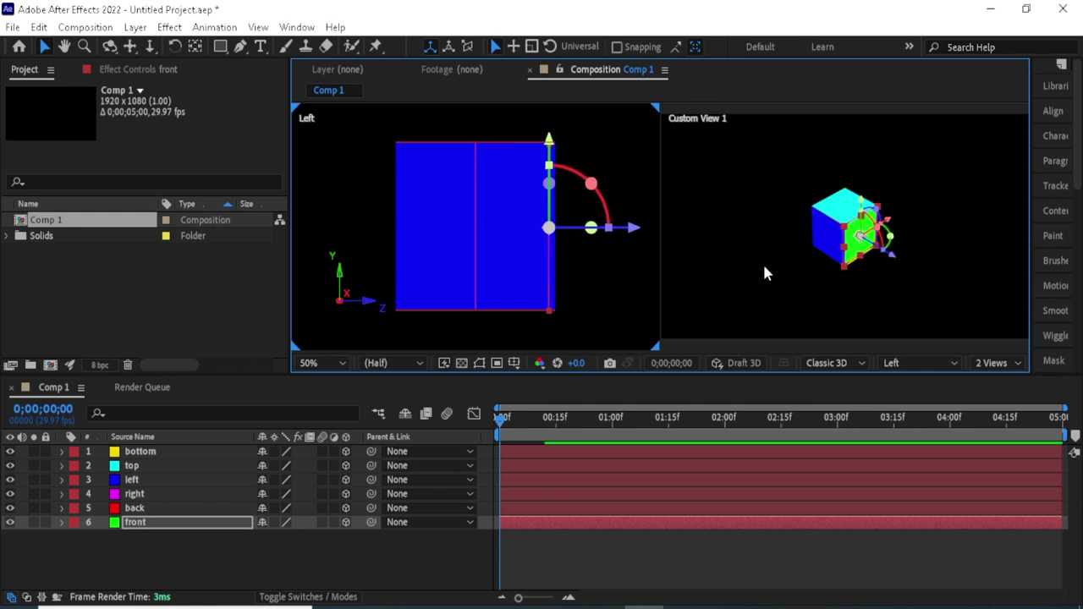
key("Right")
key("Right")
key("Right")
key("Right")
key("Right")
key("Right")
key("Right")
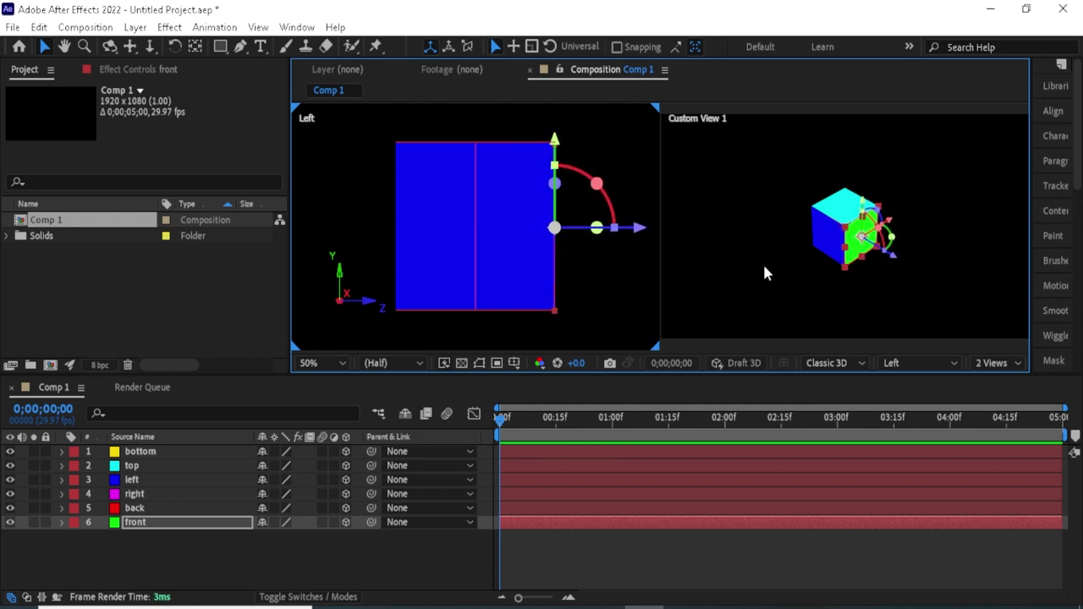
key("Right")
key("Right")
key("Right")
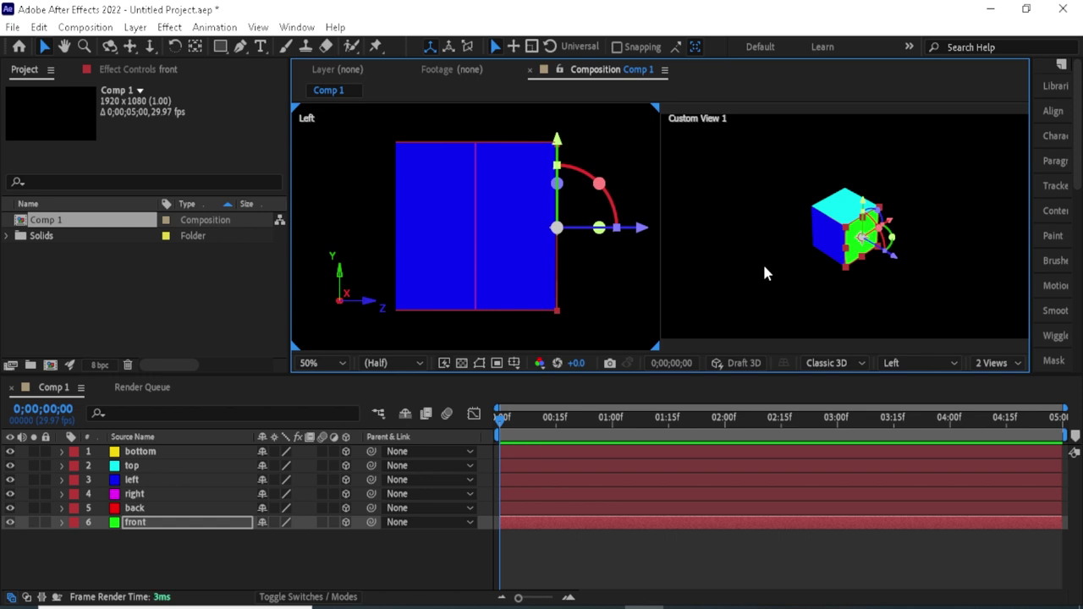
key("Right")
key("Left")
key("Left")
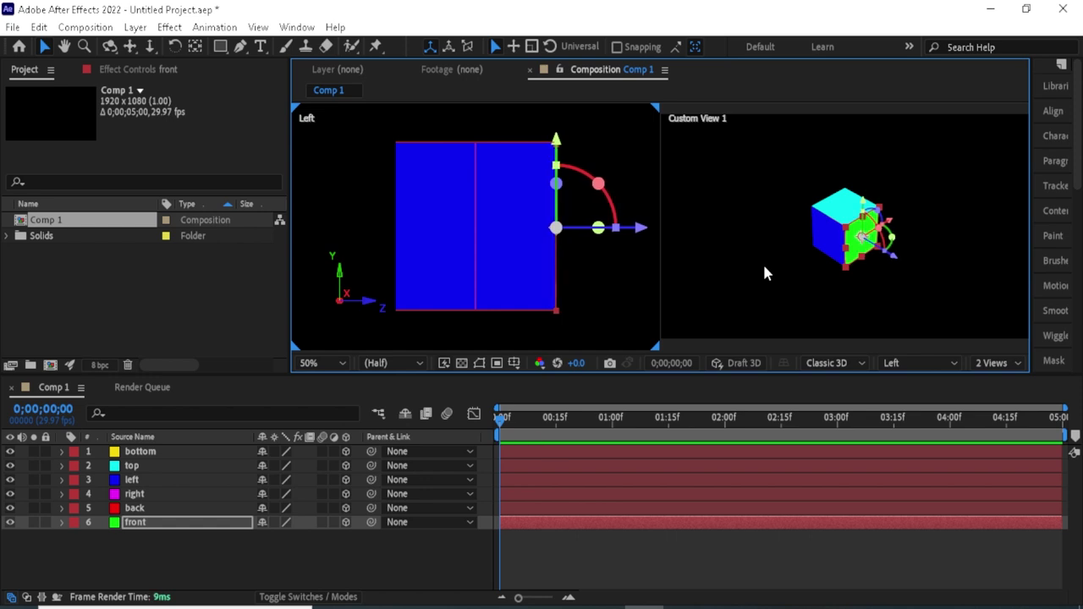
key("Up")
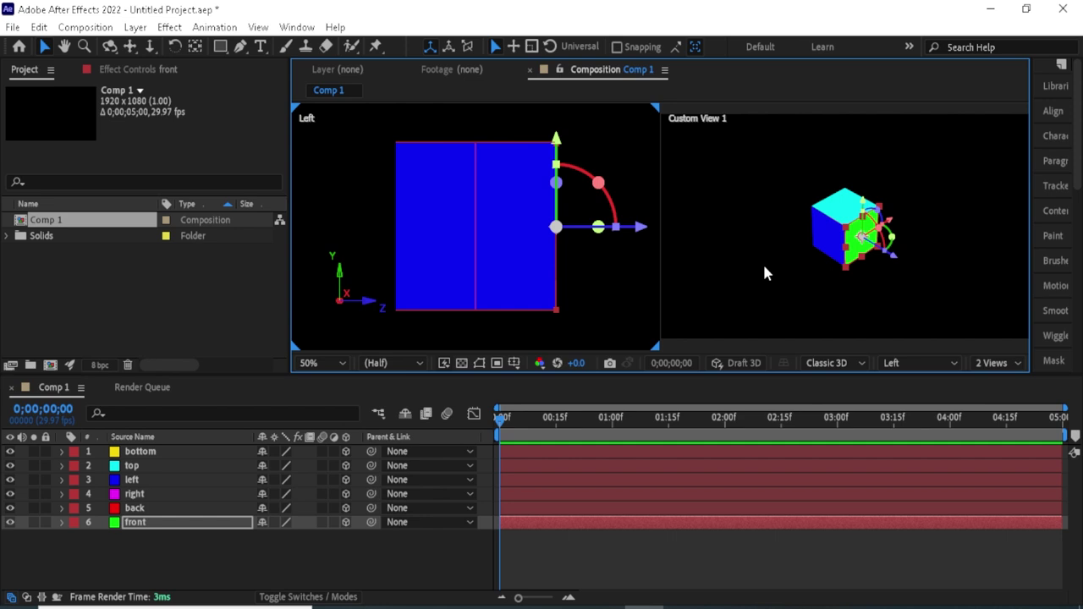
left_click(170, 555)
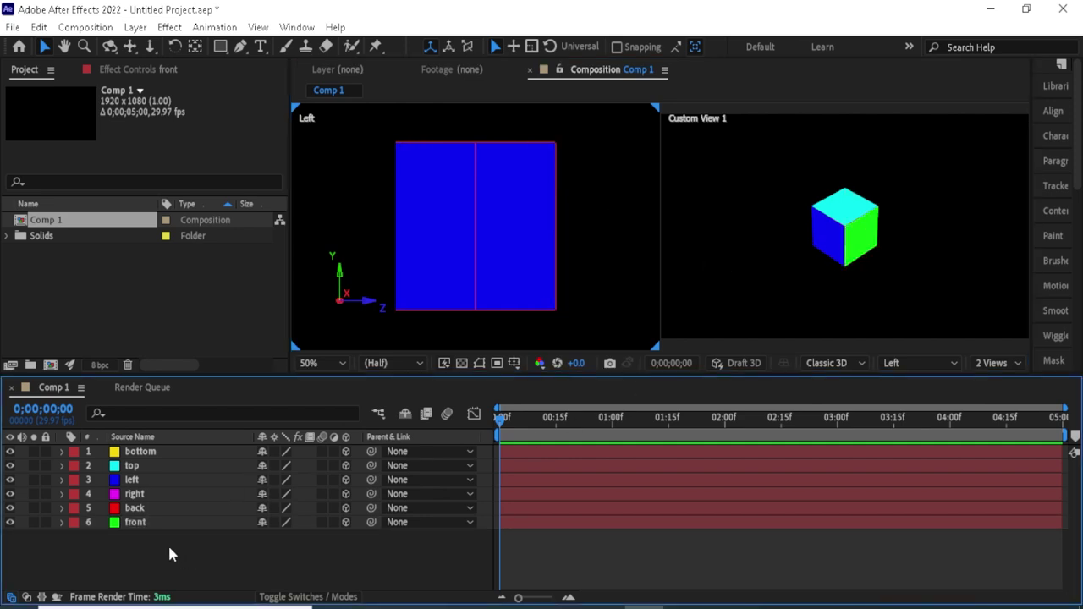
Step: Set the red back solid's Y Rotation to 180°
left_click(143, 511)
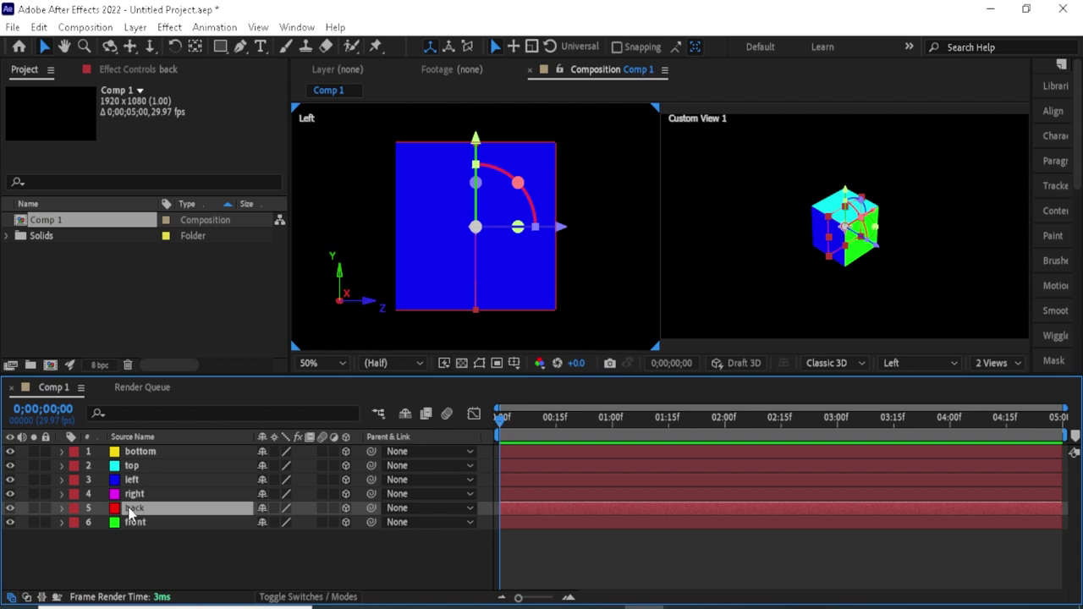
key("r")
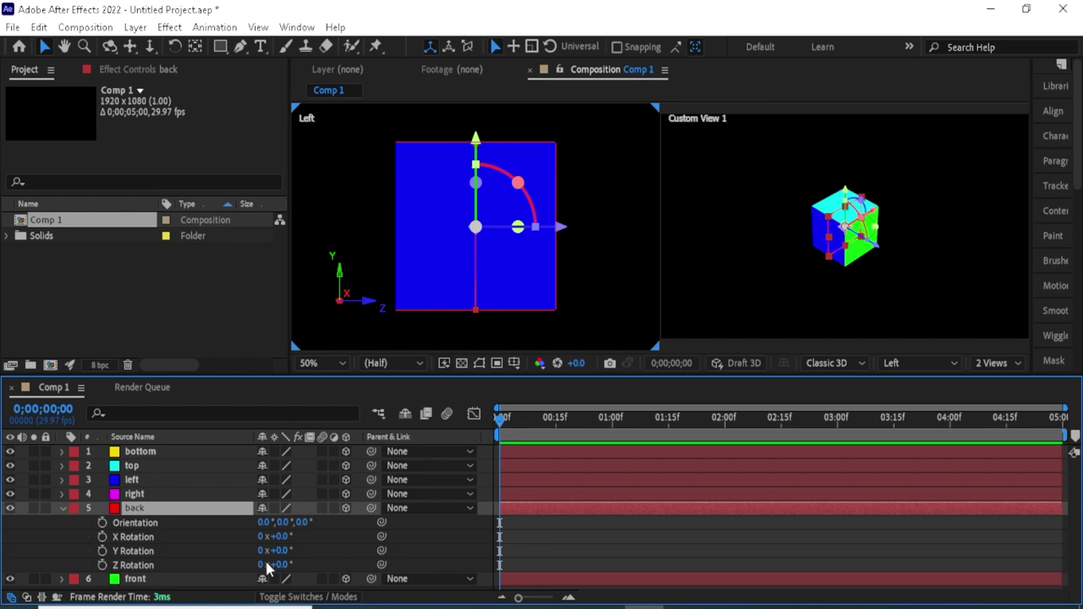
left_click(283, 552)
type("180")
key("Return")
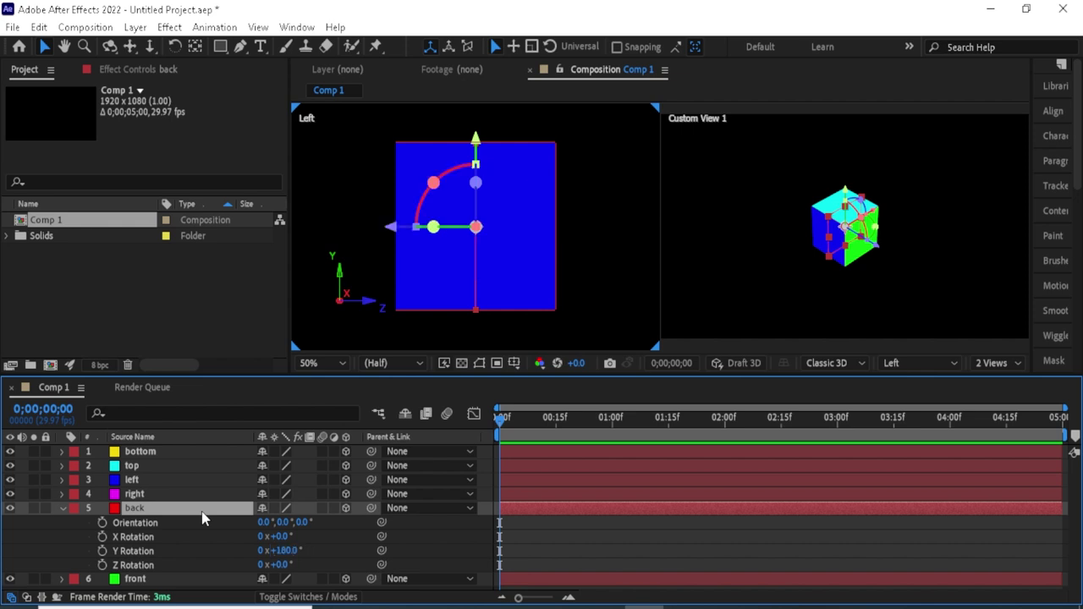
left_click(61, 509)
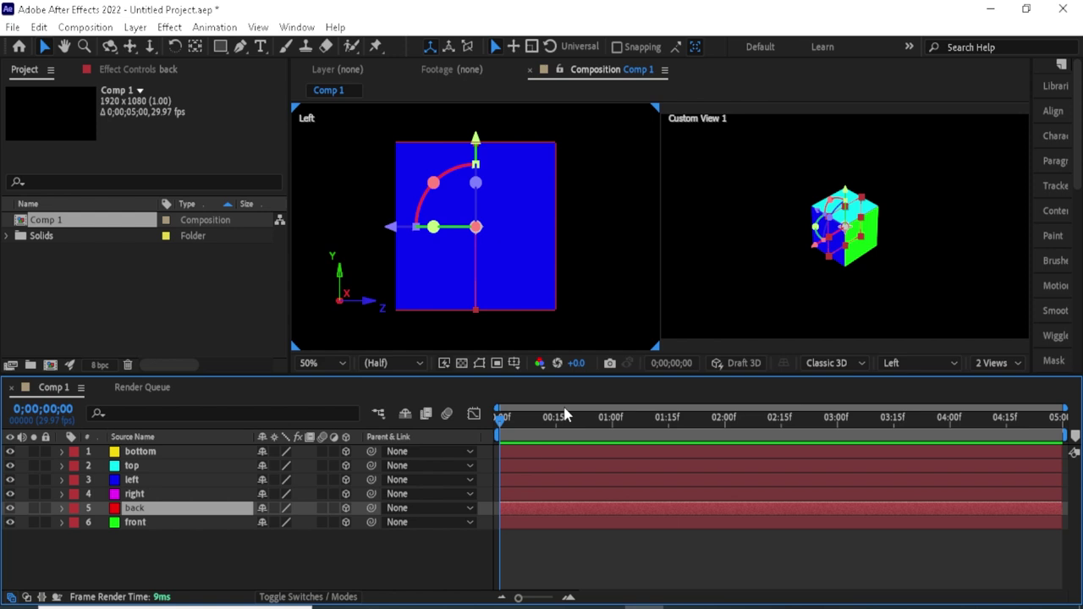
Step: Nudge the back solid along Z until it sits flush at the opposite edge
key("shift+Left")
key("shift+Left")
key("shift+Left")
key("shift+Left")
key("shift+Left")
key("shift+Left")
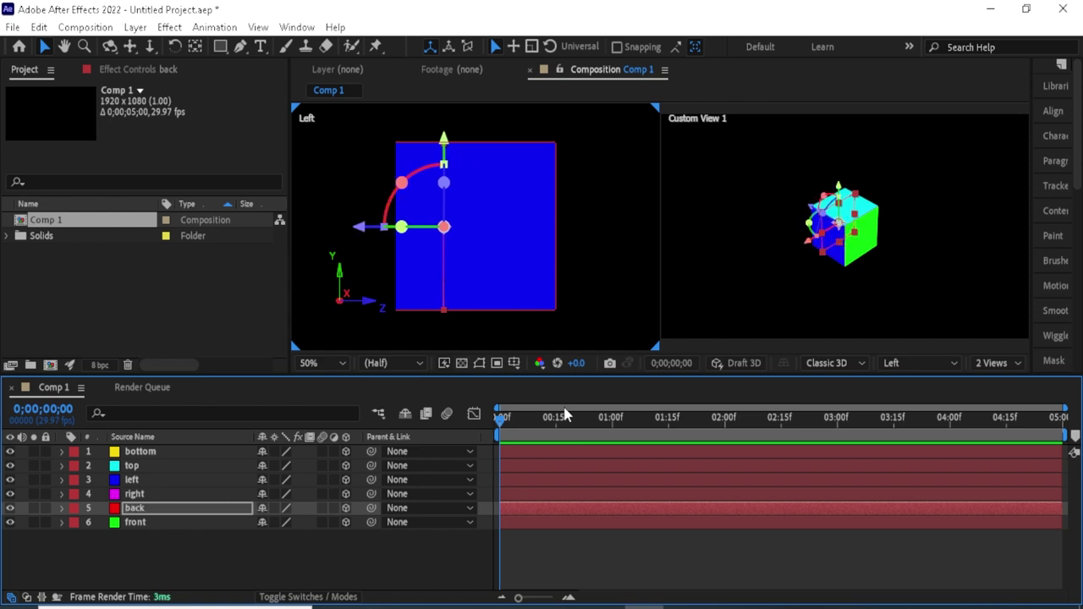
key("shift+Left")
key("shift+Left")
key("shift+Left")
key("shift+Left")
key("shift+Left")
key("shift+Left")
key("Left")
key("Left")
key("Left")
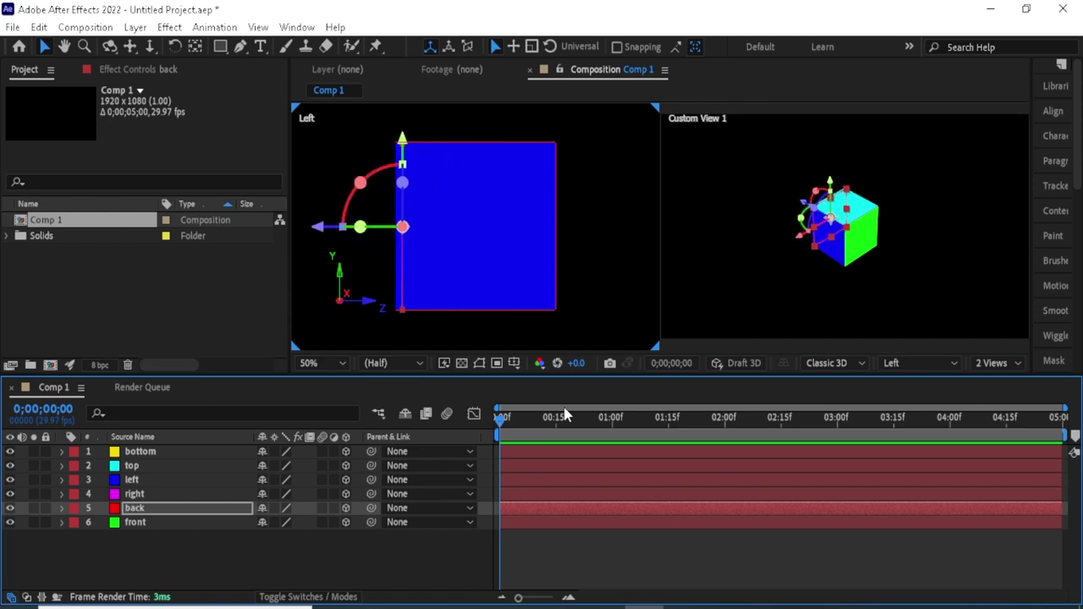
key("Left")
key("Left")
key("Left")
key("Left")
key("Left")
key("Left")
key("Left")
key("Left")
key("Left")
key("Left")
key("Left")
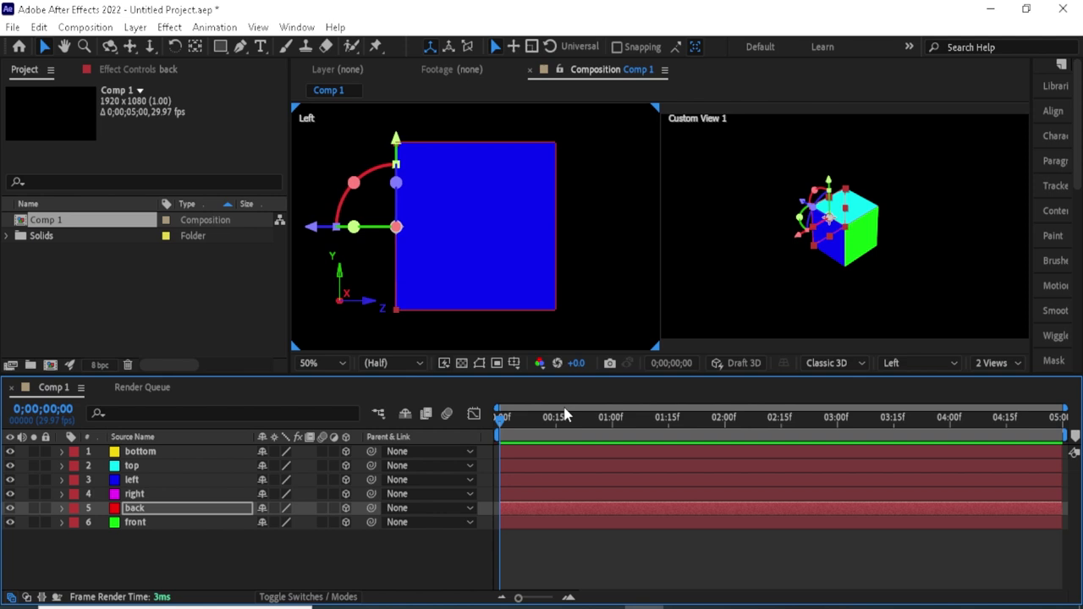
key("Left")
key("Left")
key("Left")
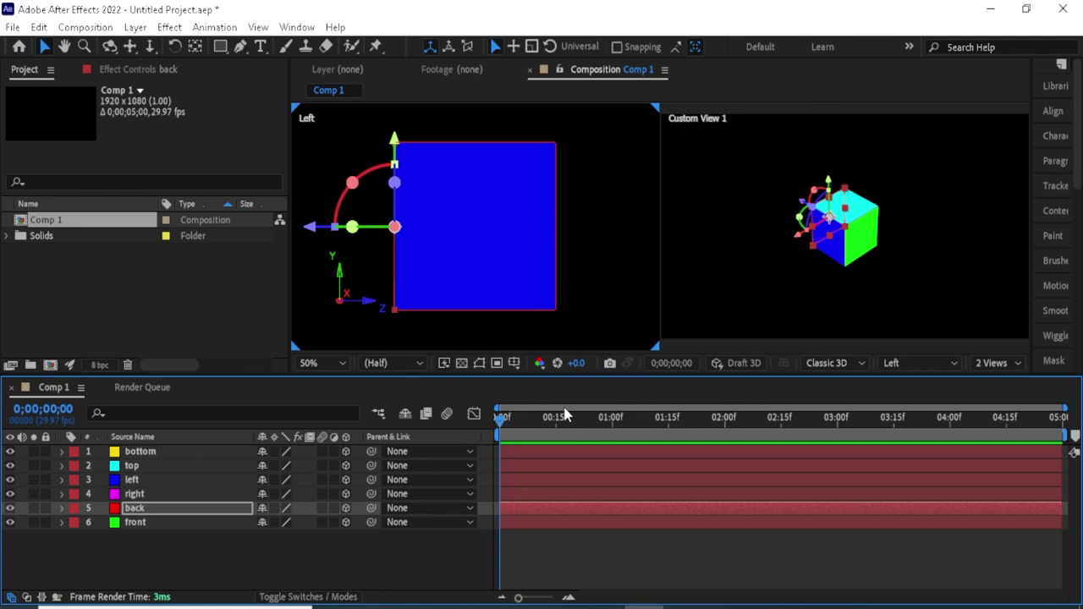
key("Right")
key("Right")
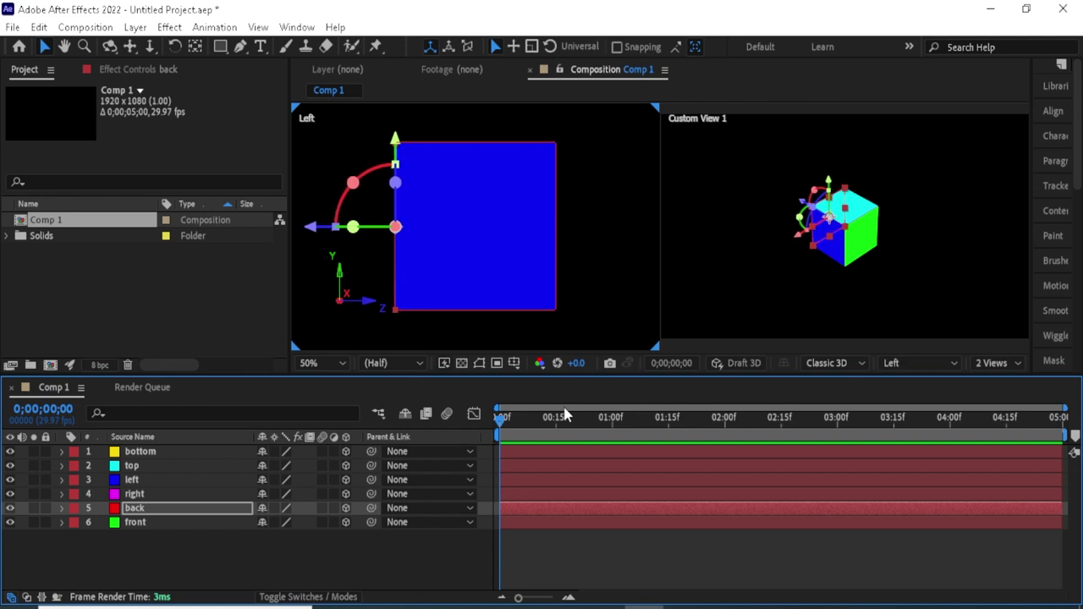
left_click(236, 577)
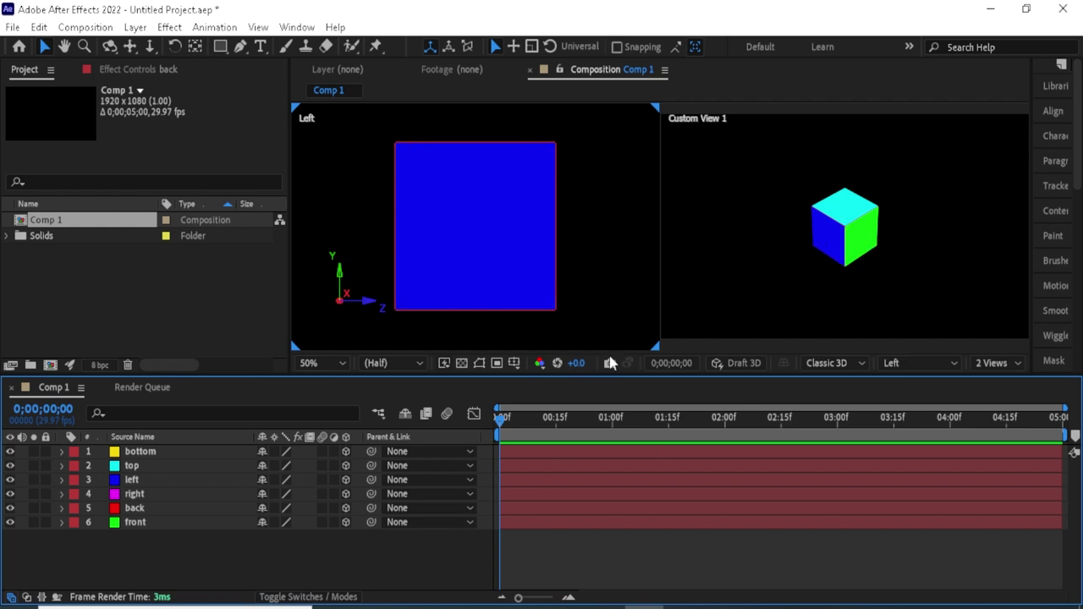
Step: Orbit Custom View 1 with the Orbit Camera tool to see the cube from another angle
left_click(110, 48)
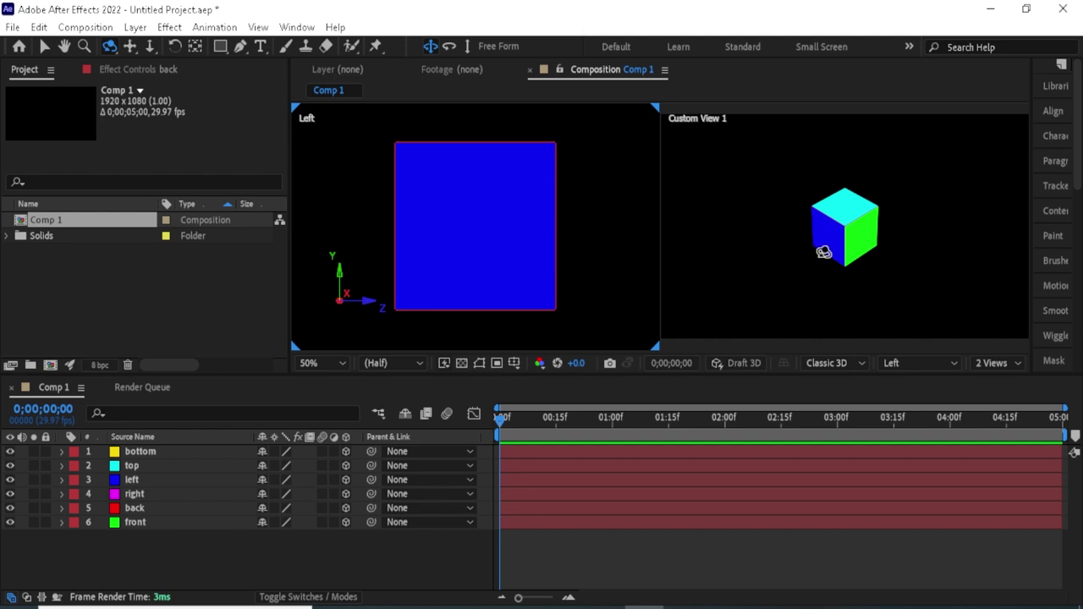
mouse_move(825, 252)
left_mouse_down()
mouse_move(822, 293)
mouse_move(781, 199)
mouse_move(902, 174)
mouse_move(855, 216)
mouse_move(784, 219)
mouse_move(847, 150)
mouse_move(900, 217)
mouse_move(815, 259)
mouse_move(873, 140)
mouse_move(896, 249)
mouse_move(814, 262)
mouse_move(825, 169)
mouse_move(911, 223)
mouse_move(846, 277)
mouse_move(813, 177)
mouse_move(914, 226)
mouse_move(839, 270)
left_mouse_up()
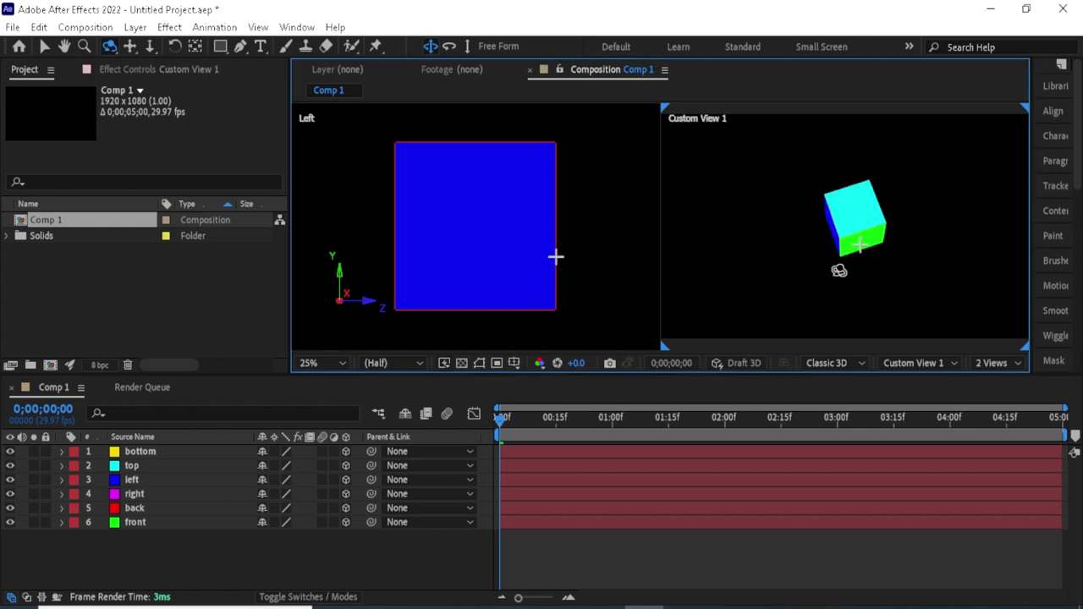
left_click(311, 560)
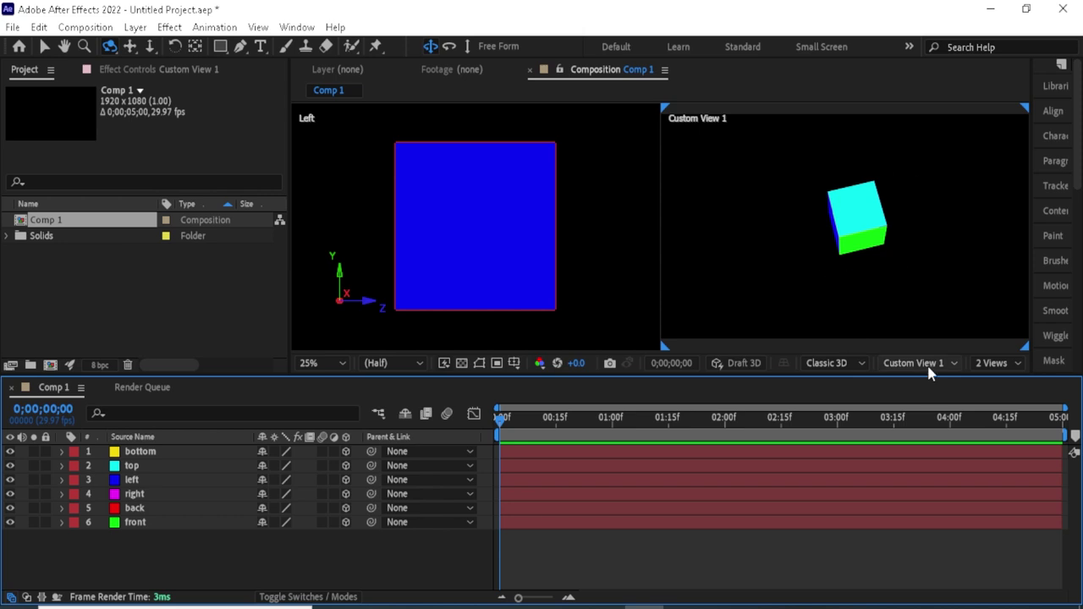
Step: Switch the viewer layout to 1 View
left_click(1005, 361)
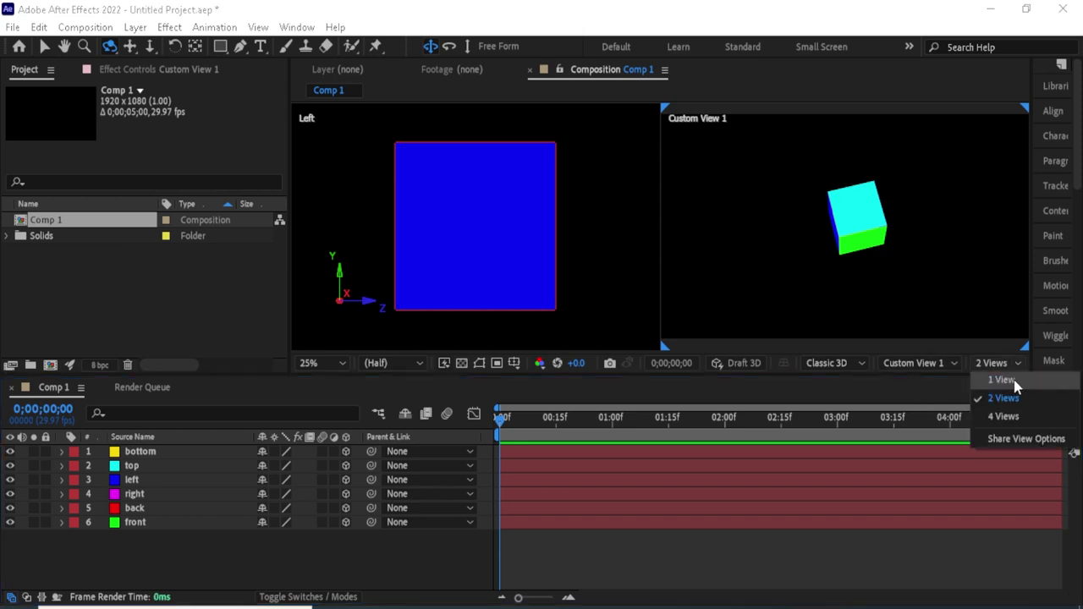
left_click(1003, 380)
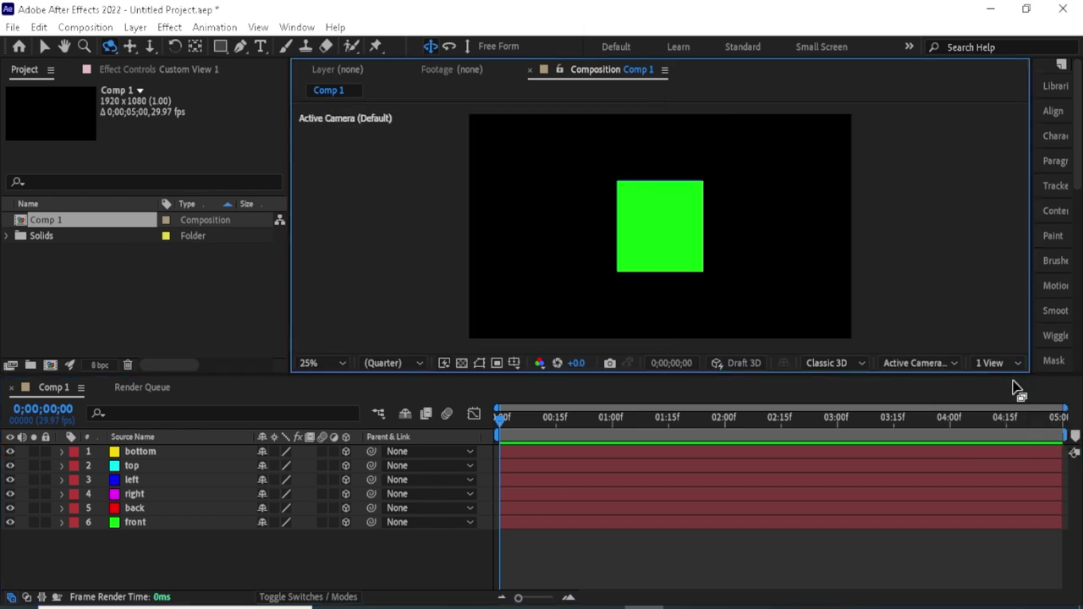
left_click(914, 365)
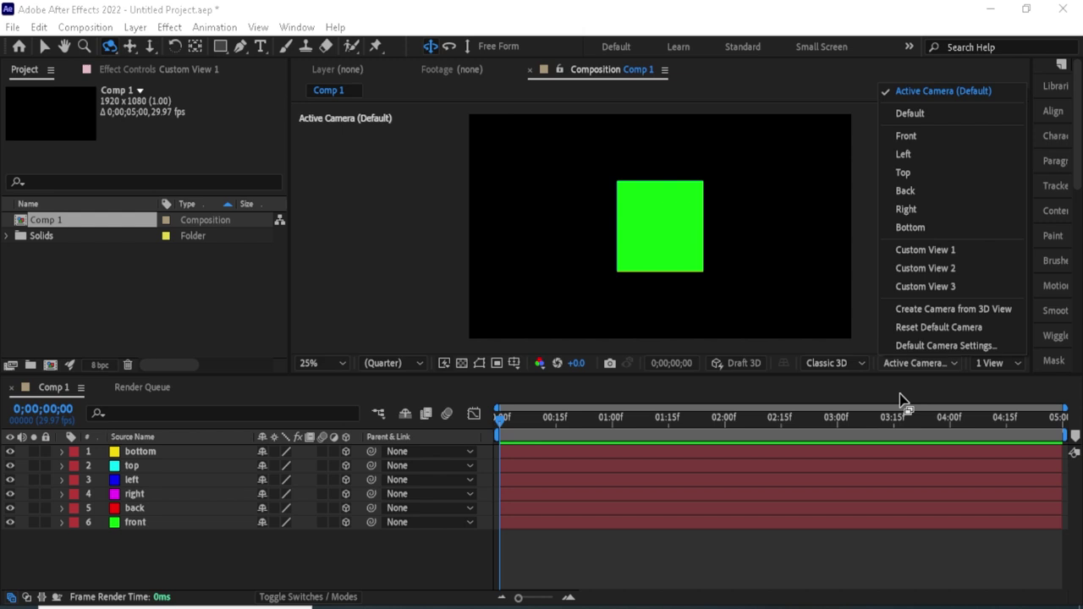
left_click(904, 401)
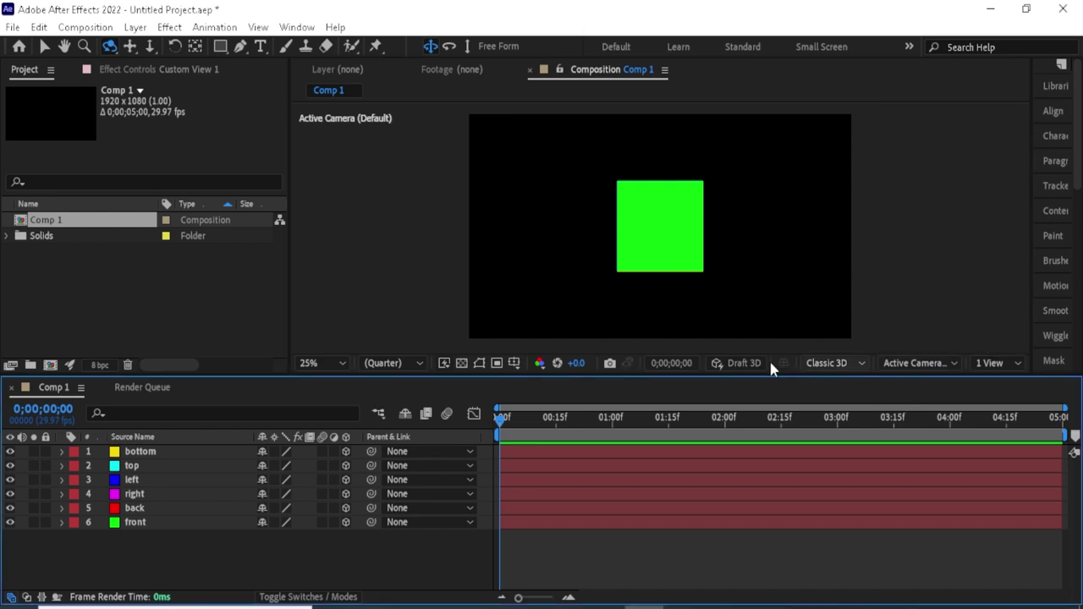
Step: Add a new Null Object, Null 1, and enable its 3D Layer switch
right_click(305, 573)
mouse_move(427, 372)
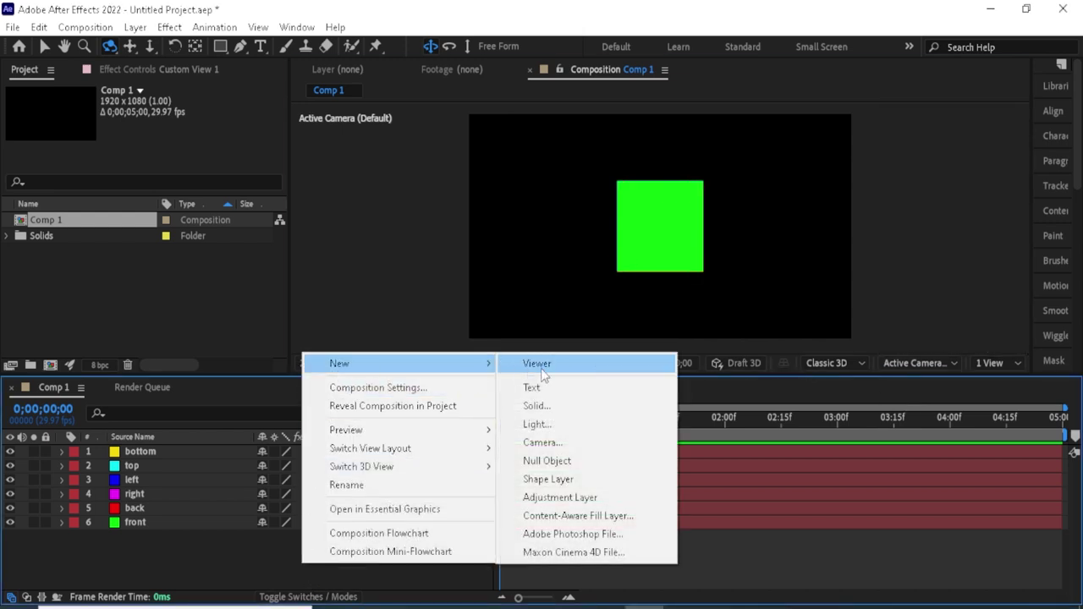
left_click(549, 464)
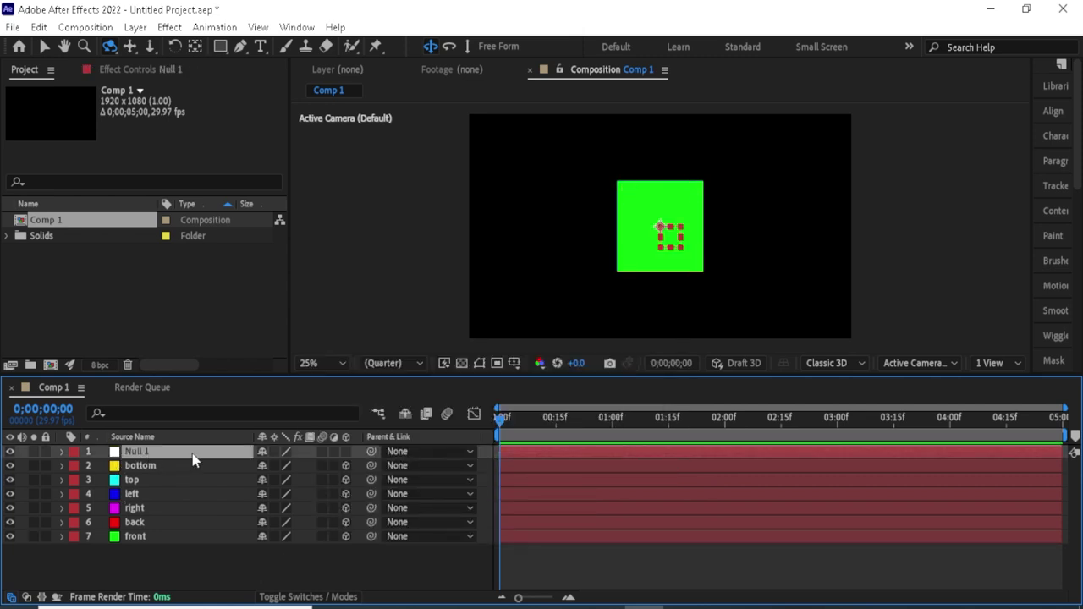
left_click(346, 452)
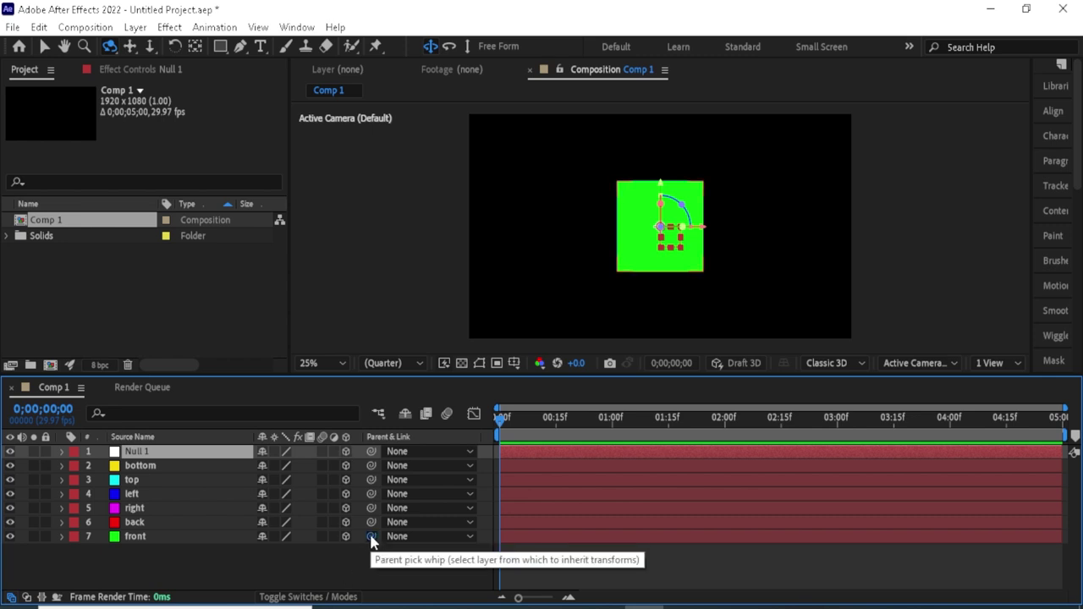
Step: Pick-whip the front, back, right, left, top and bottom faces to Null 1
left_click_drag(371, 538, 195, 457)
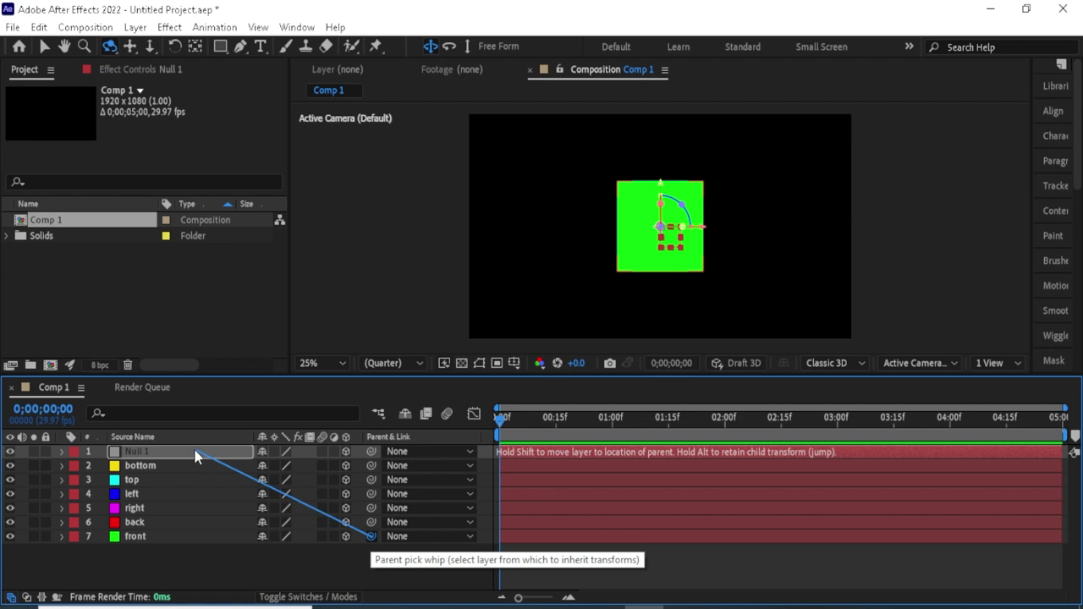
mouse_move(371, 523)
left_mouse_down()
mouse_move(249, 482)
mouse_move(218, 455)
left_mouse_up()
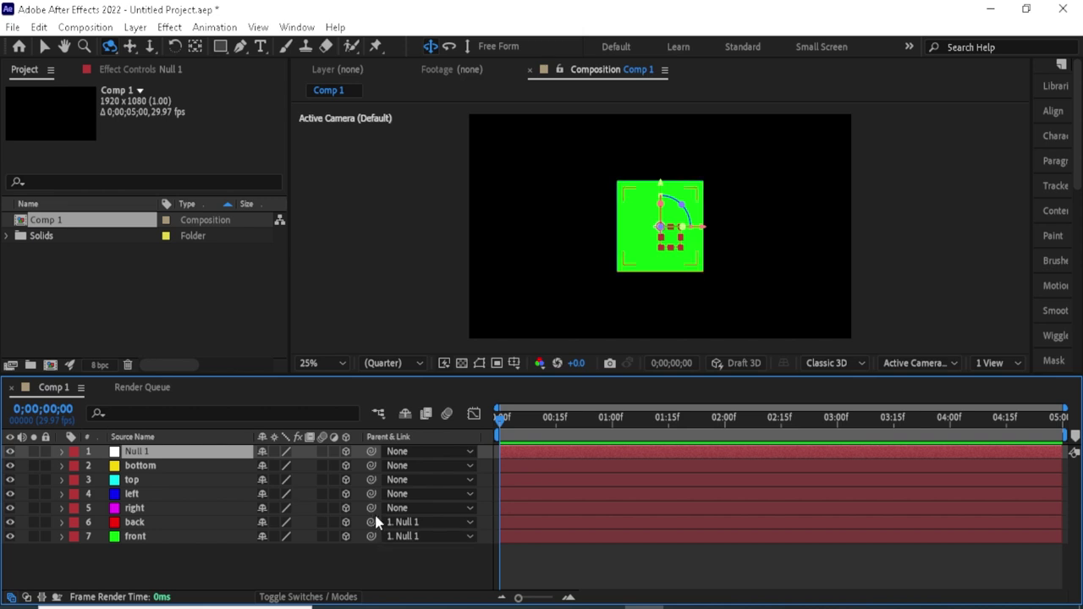
left_click_drag(371, 507, 222, 452)
left_click_drag(371, 494, 203, 455)
mouse_move(371, 480)
left_mouse_down()
mouse_move(227, 471)
mouse_move(212, 452)
left_mouse_up()
left_click_drag(370, 466, 229, 452)
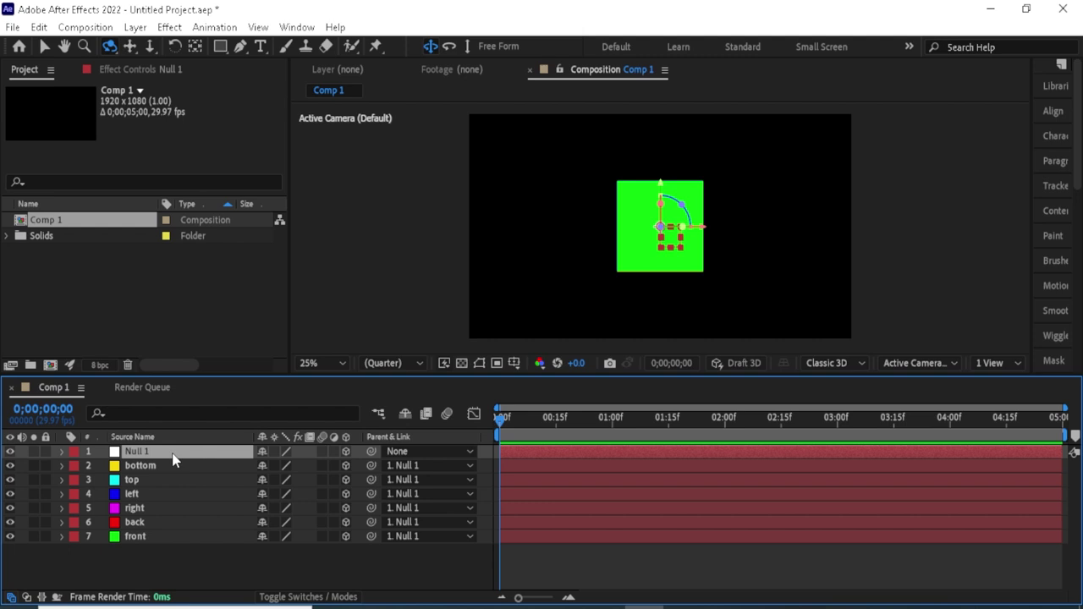
Step: Set starting keyframes on Null 1's X, Y and Z Rotation at 0°
left_click(61, 452)
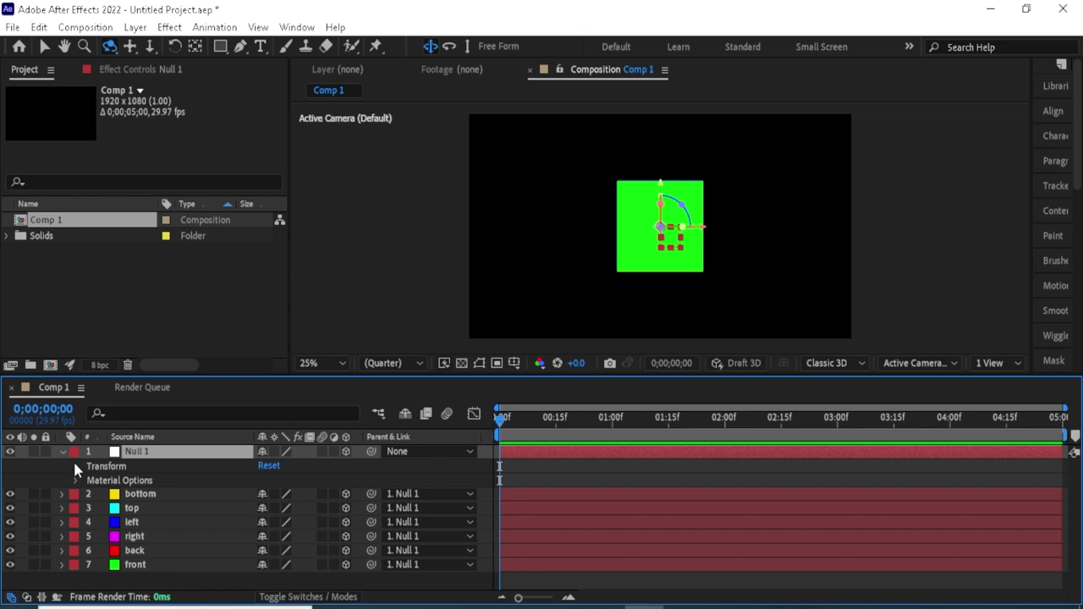
left_click(76, 466)
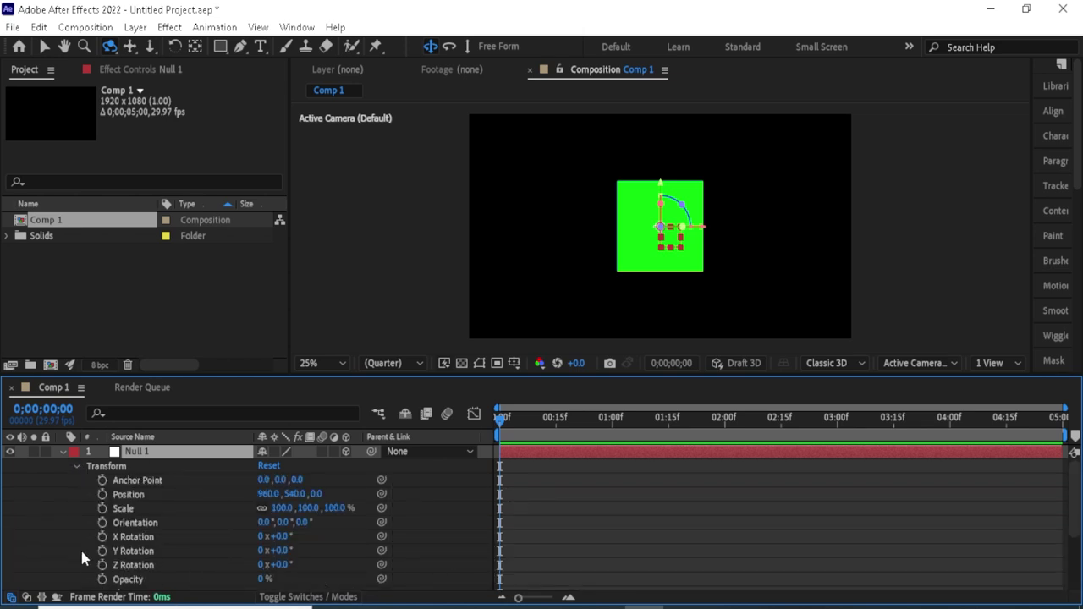
left_click(101, 538)
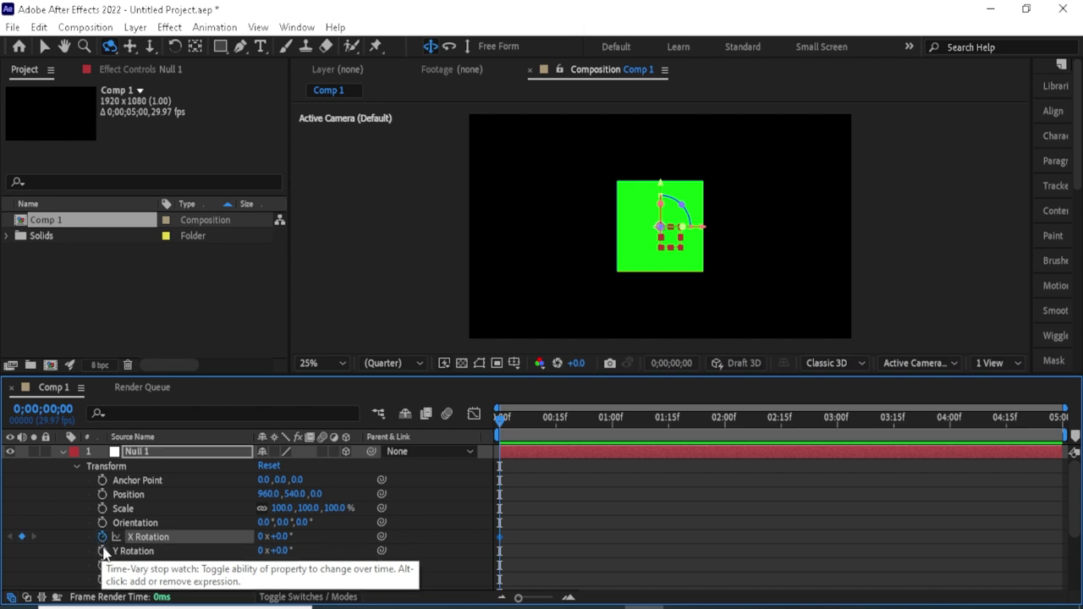
left_click(102, 551)
left_click(102, 565)
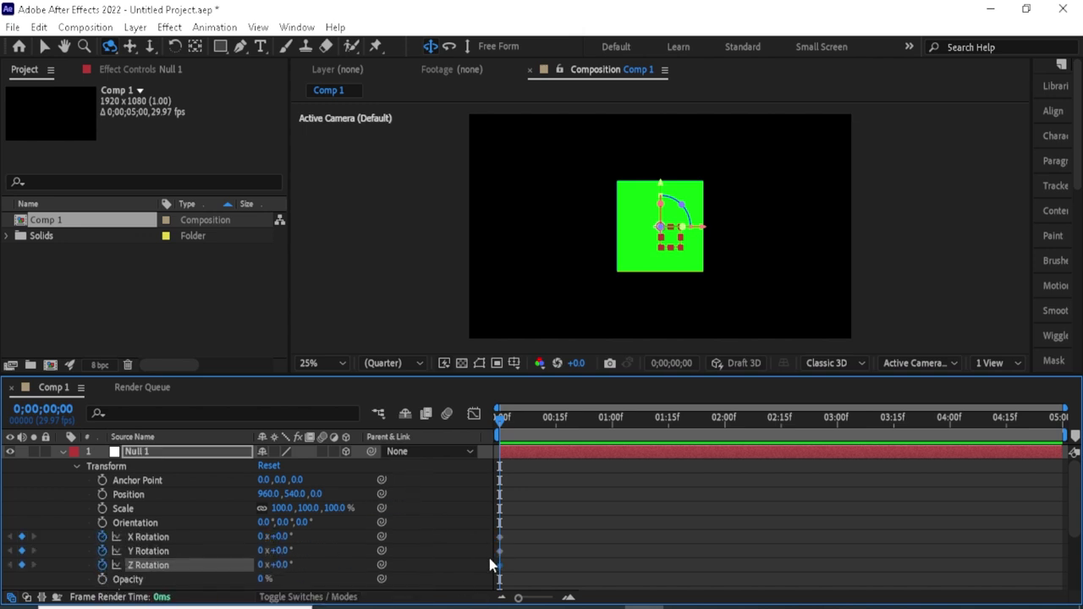
Step: At the last frame set Null 1's rotation to X 205°, Y 219°, Z 178°, then return to start
left_click_drag(502, 419, 807, 419)
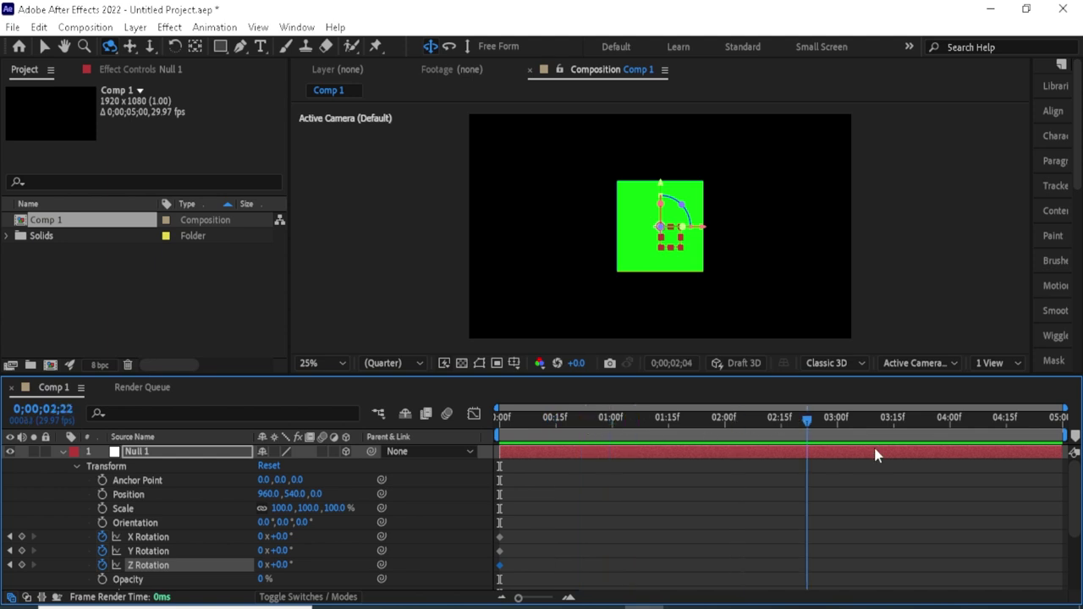
left_click_drag(876, 455, 1060, 455)
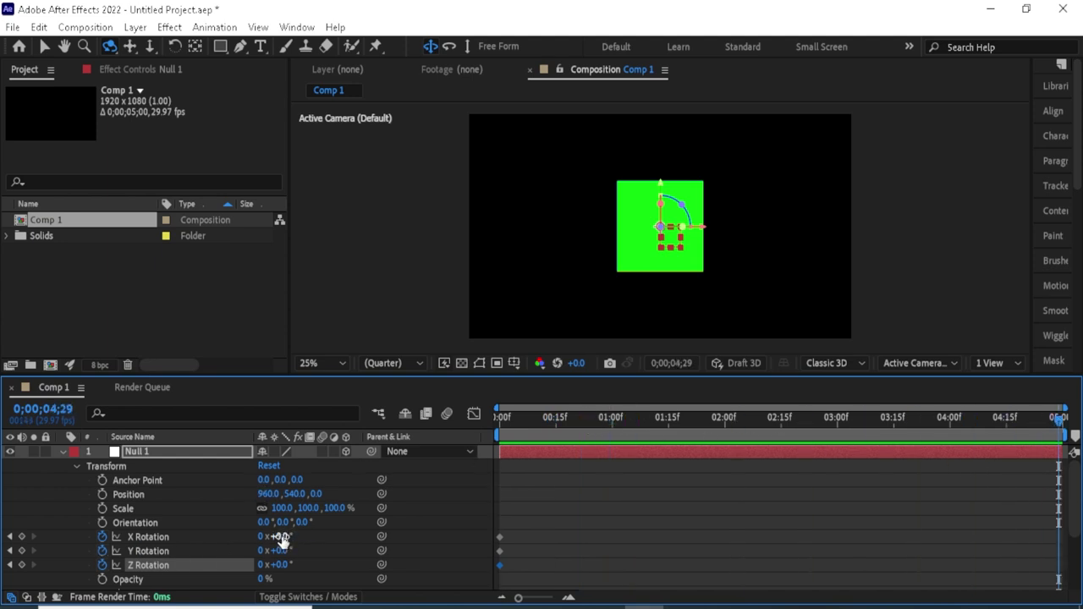
left_click_drag(280, 537, 452, 544)
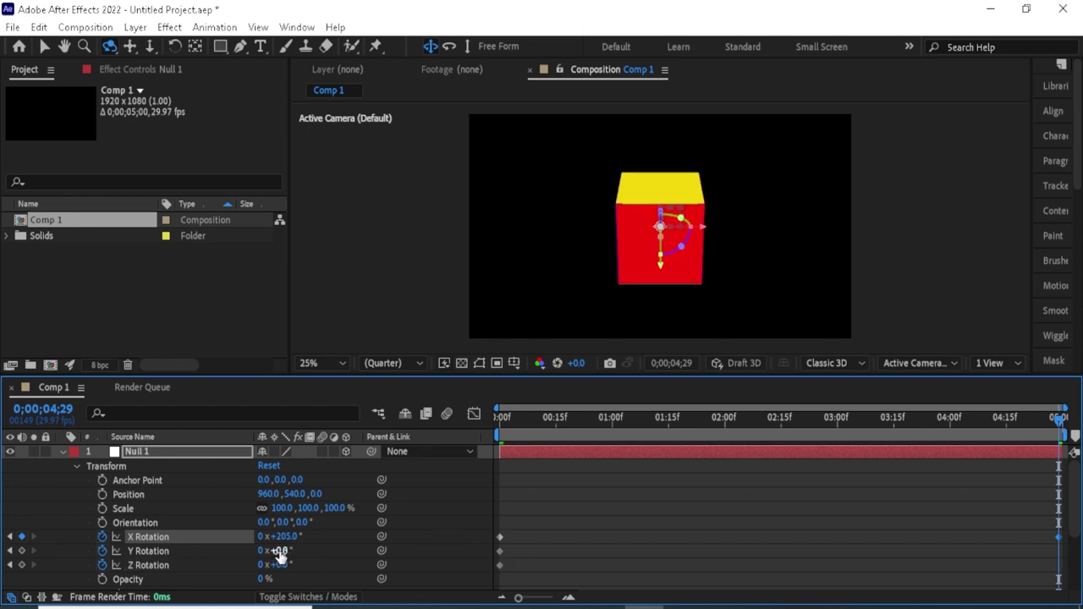
left_click_drag(280, 551, 458, 548)
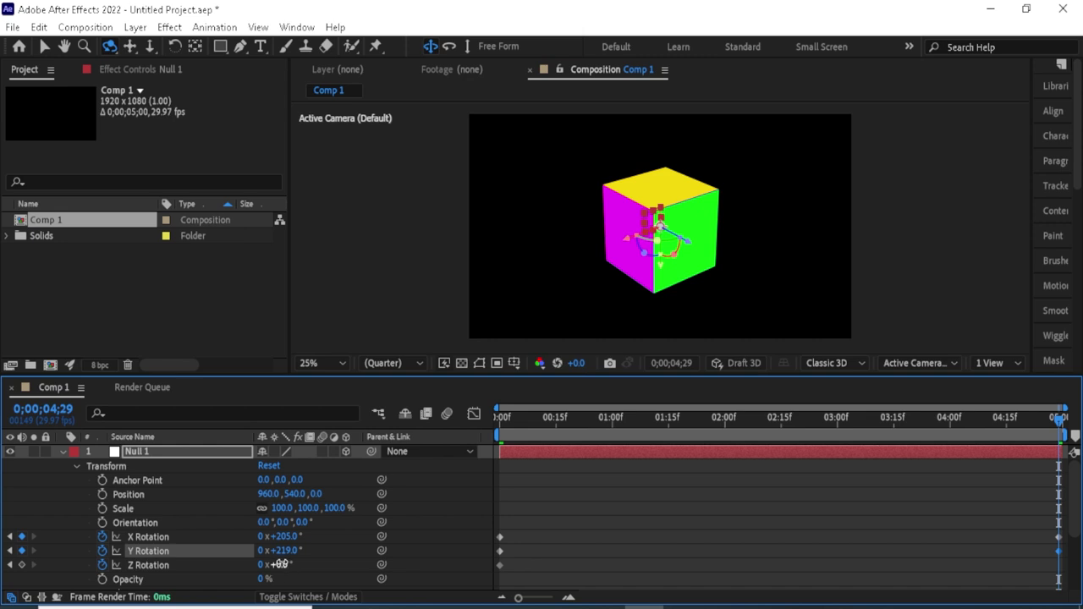
left_click_drag(276, 565, 426, 566)
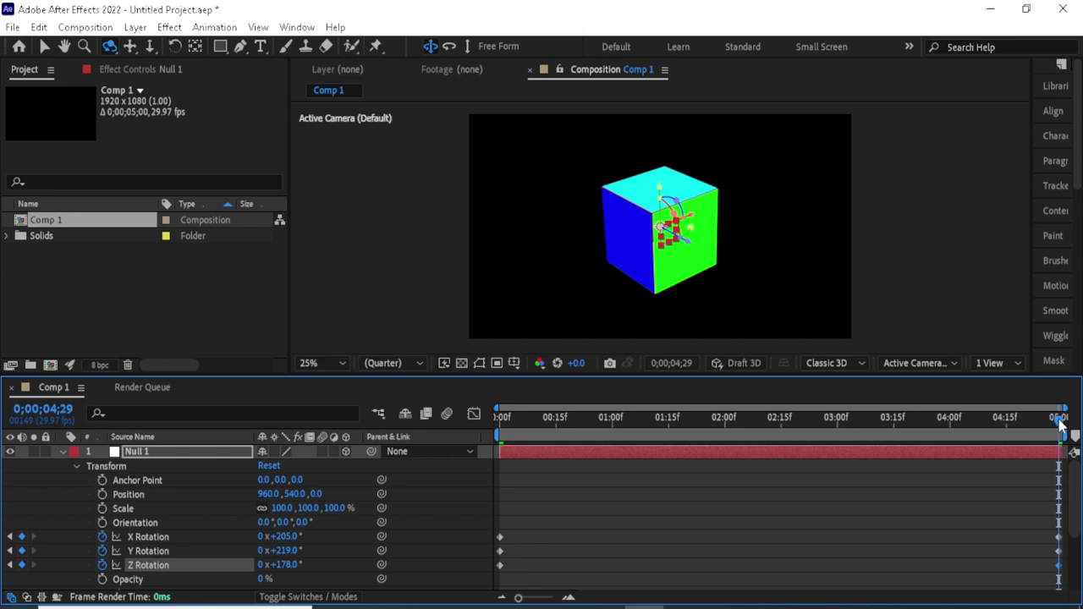
left_click_drag(1062, 418, 387, 524)
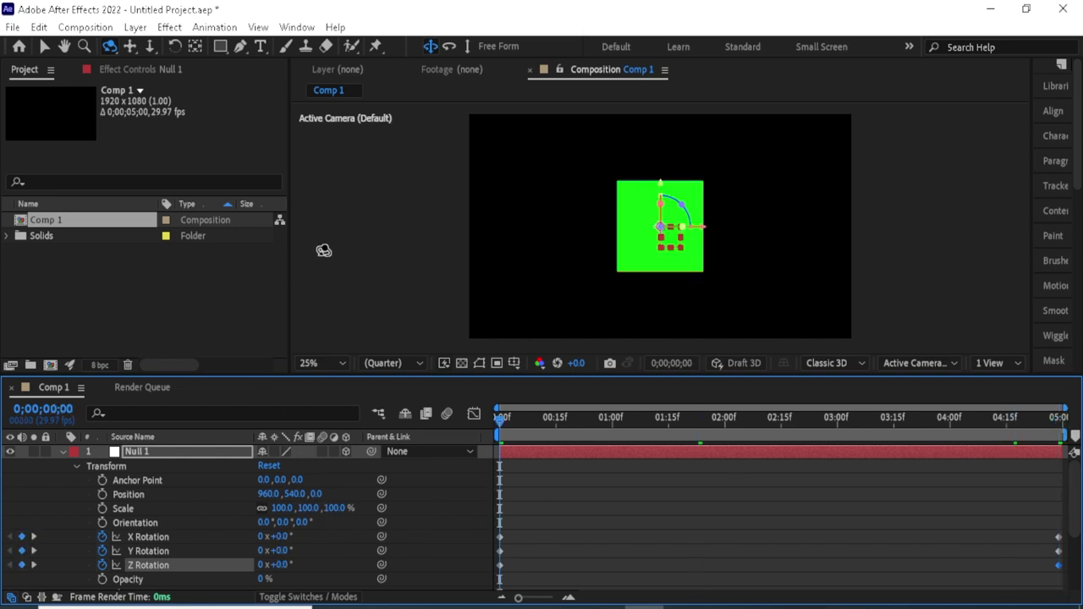
Step: Start preview playback to watch the cube spin
key("space")
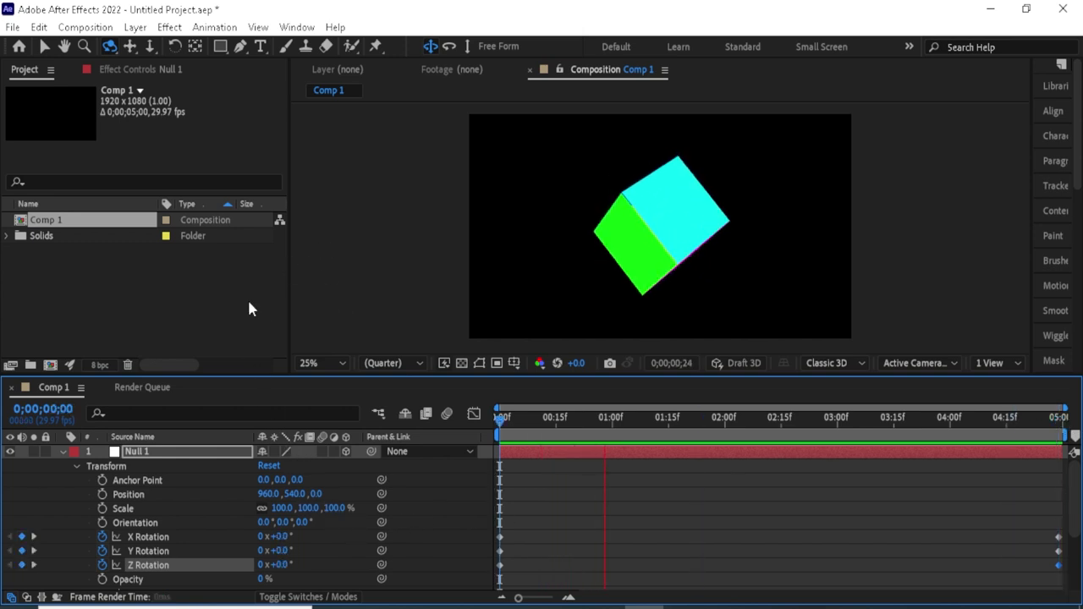